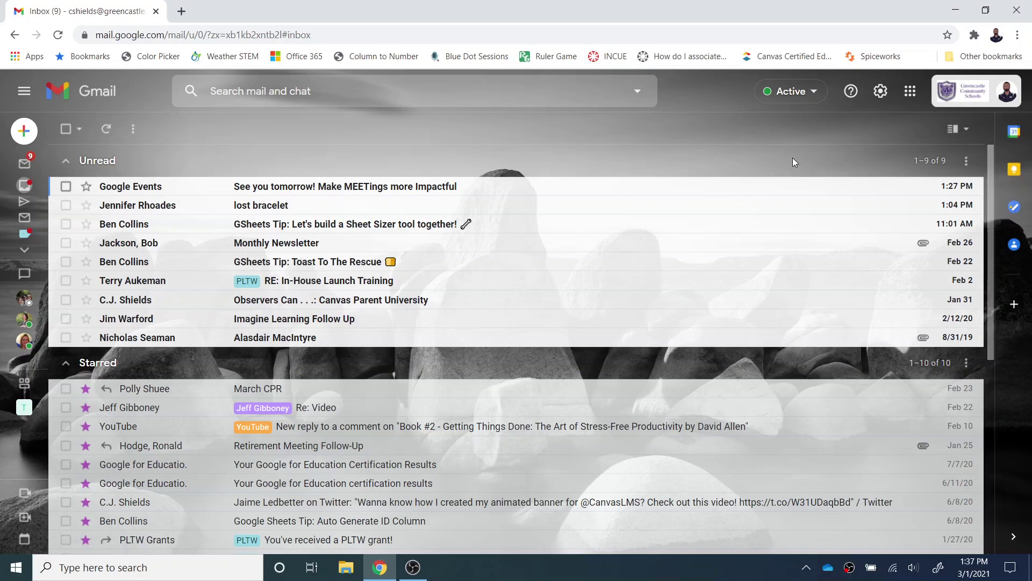
# Browse Gmail's Quick settings panel, then open the full Settings page on General.
pyautogui.click(880, 92)
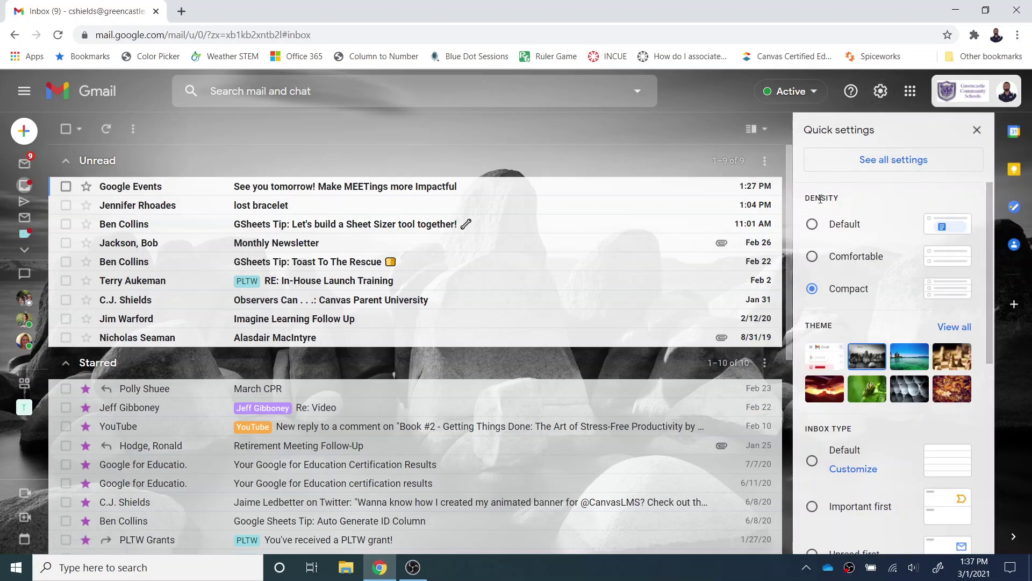
pyautogui.click(823, 291)
pyautogui.scroll(-3, 837, 262)
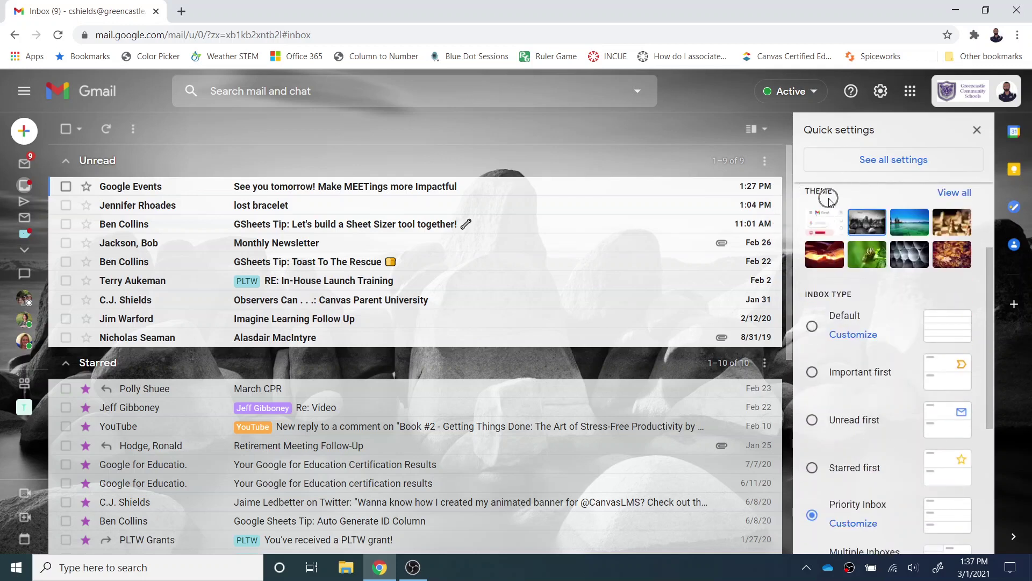
pyautogui.scroll(-5, 828, 225)
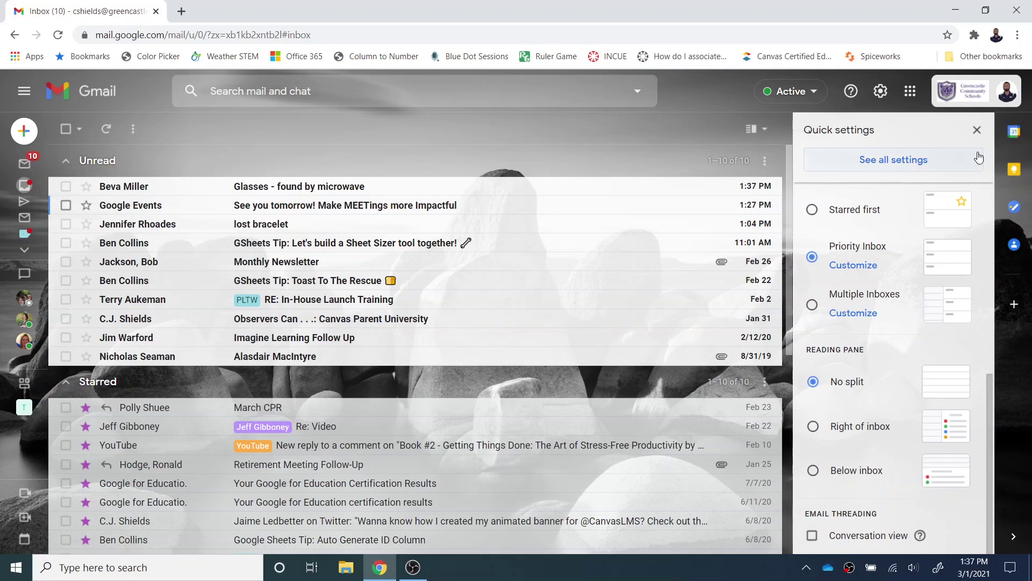
pyautogui.click(945, 162)
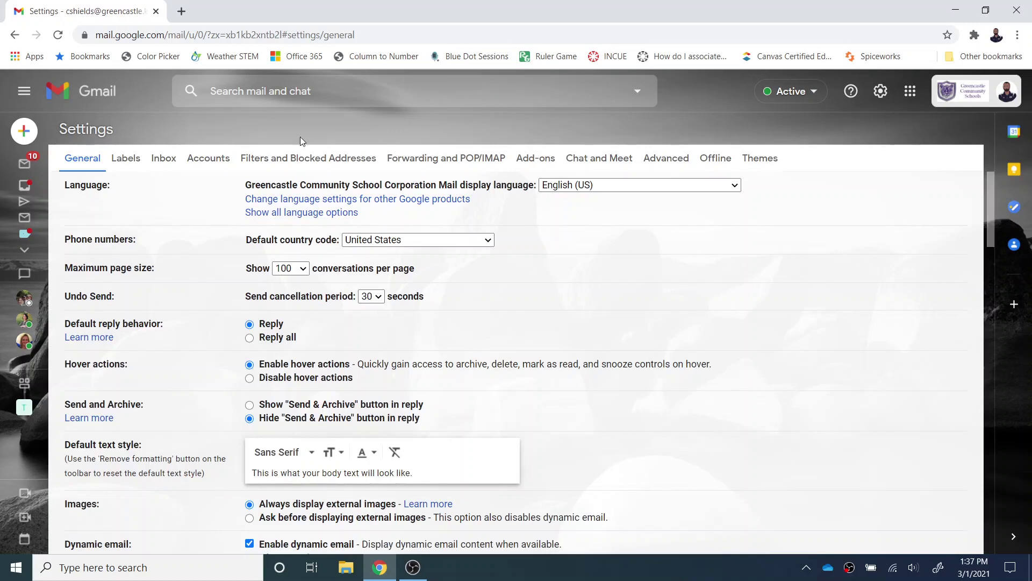
# Return to the inbox and try Default list density before settling back on Compact.
pyautogui.click(166, 159)
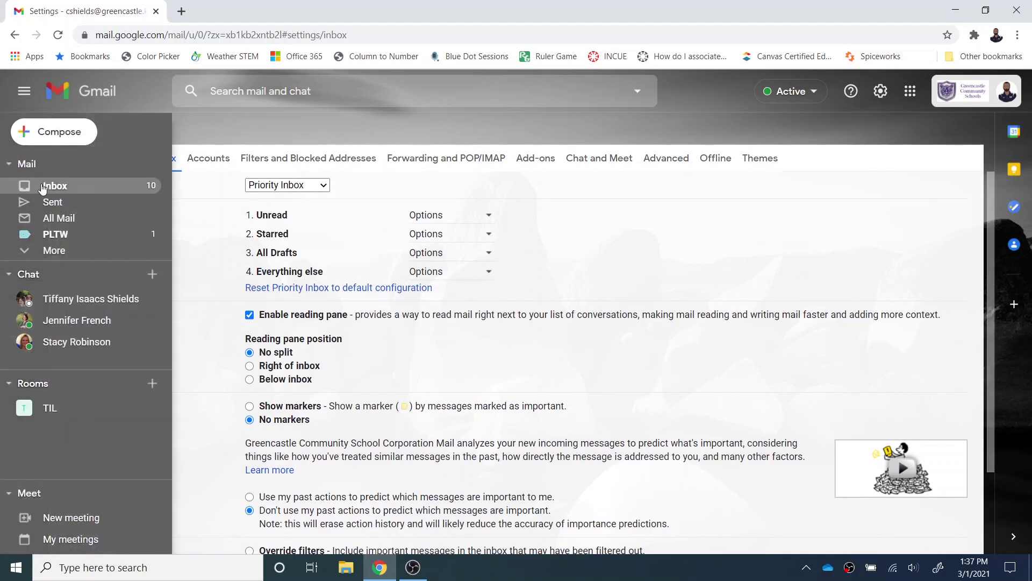
pyautogui.click(43, 187)
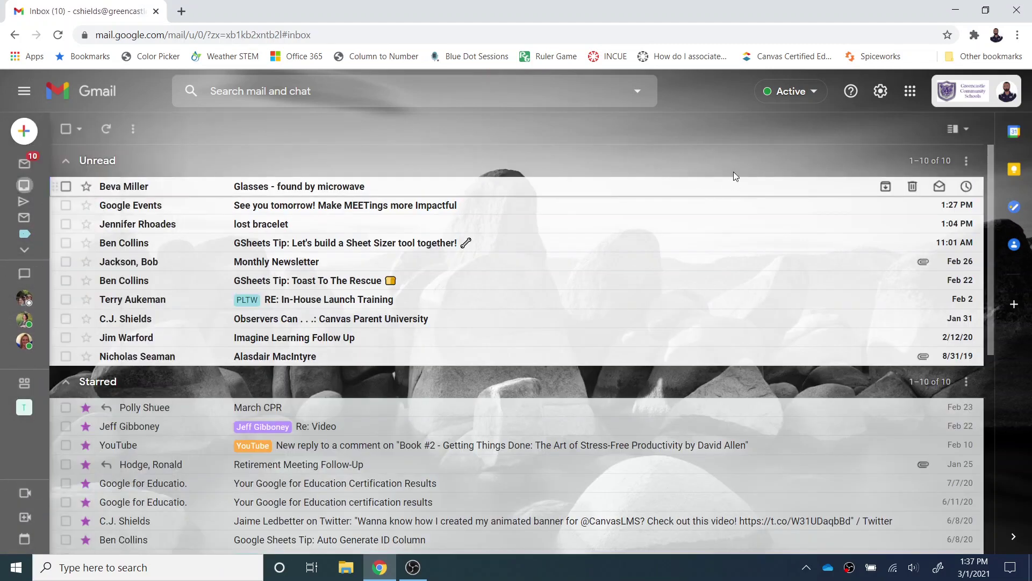
pyautogui.click(876, 91)
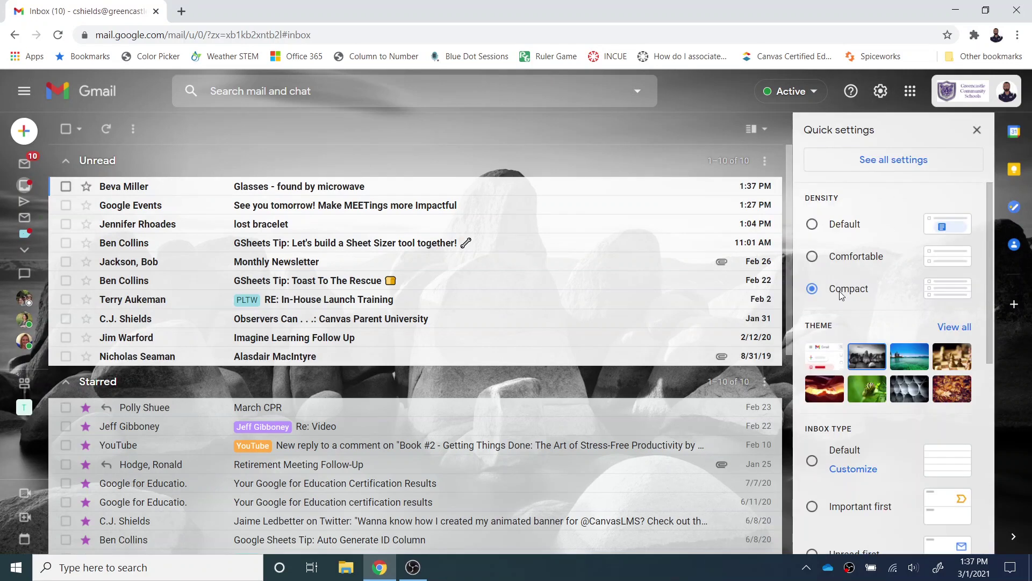
pyautogui.click(812, 225)
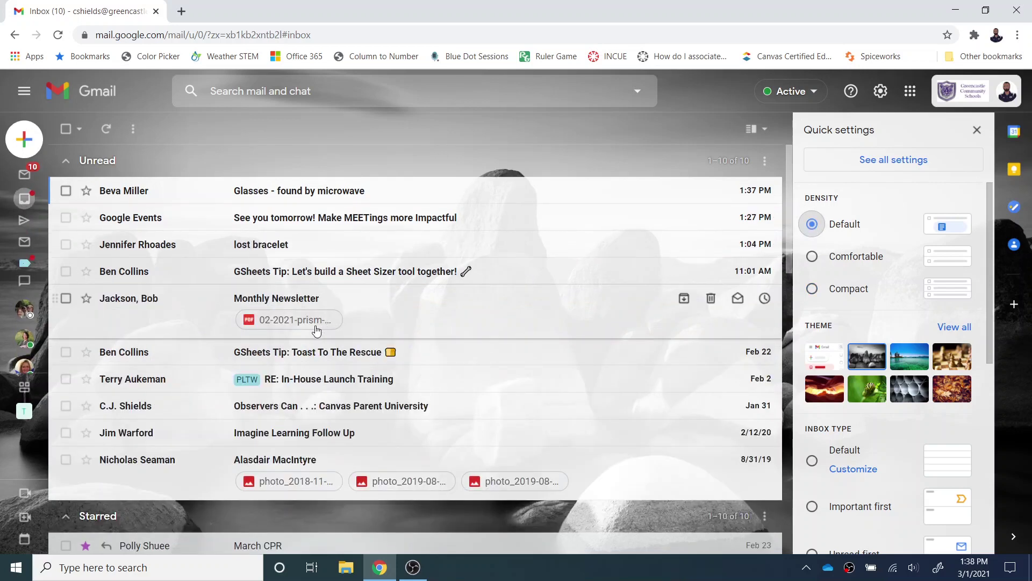
pyautogui.click(815, 294)
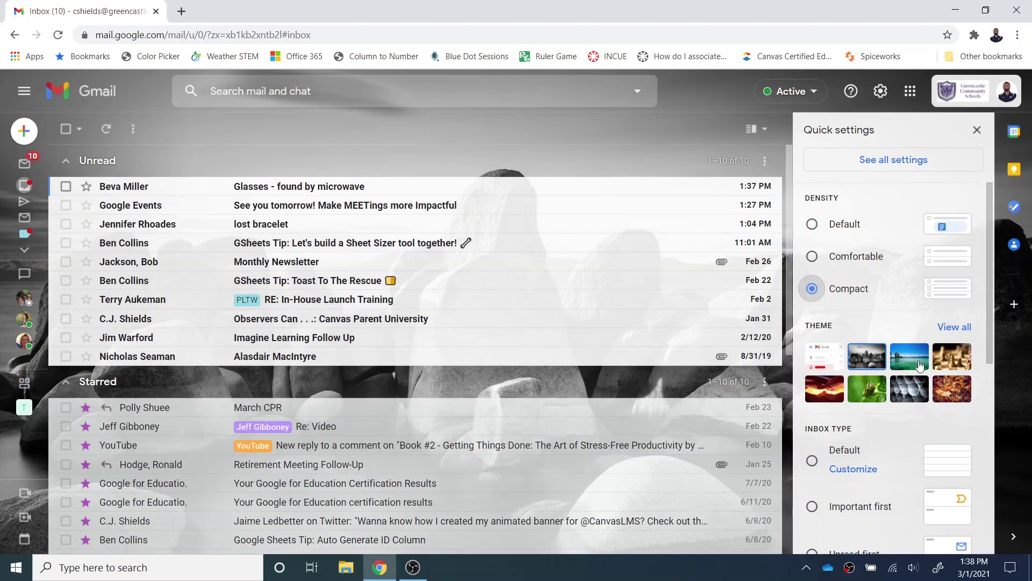
pyautogui.scroll(-4, 921, 370)
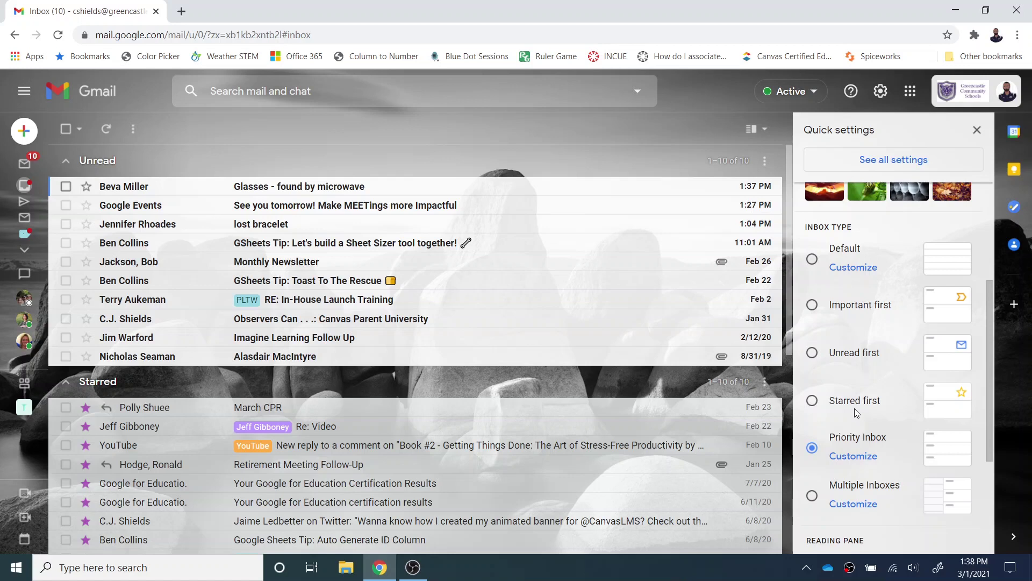
pyautogui.click(977, 131)
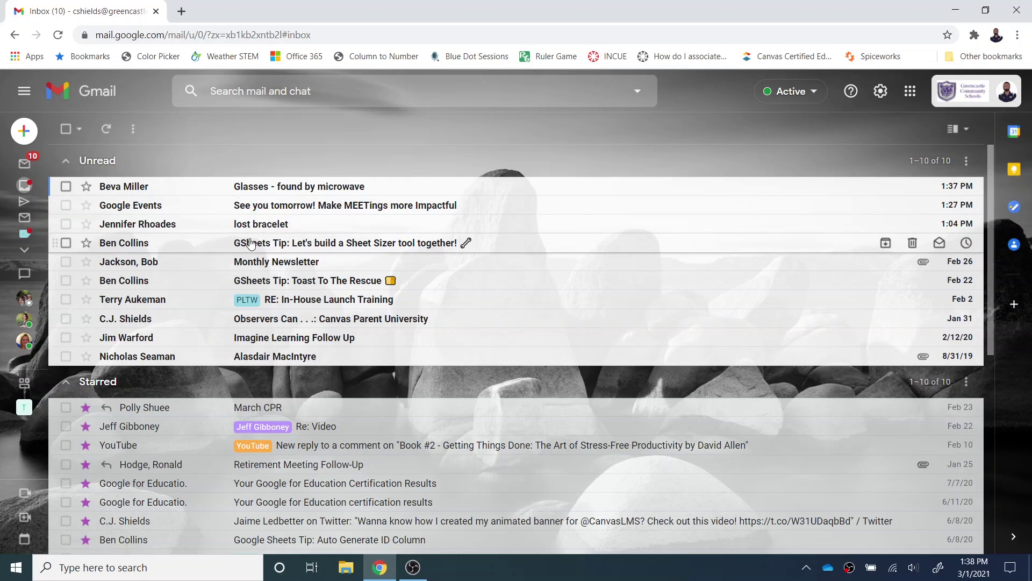
# Open the GSheets Tip Sheet Sizer email, copy the sender's address, and choose Filter messages like these.
pyautogui.click(251, 244)
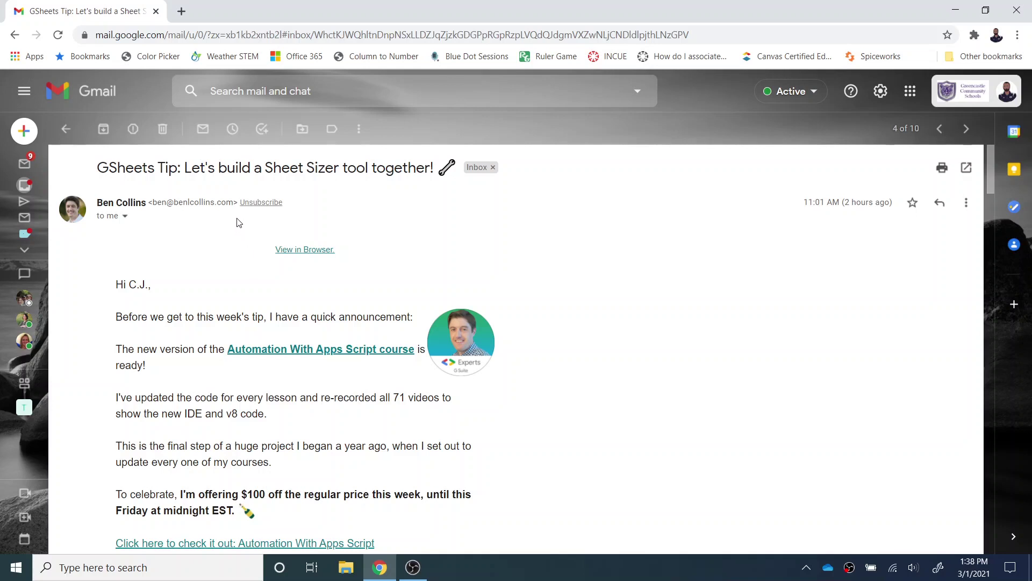
pyautogui.moveTo(234, 203); pyautogui.dragTo(154, 203)
pyautogui.rightClick(170, 203)
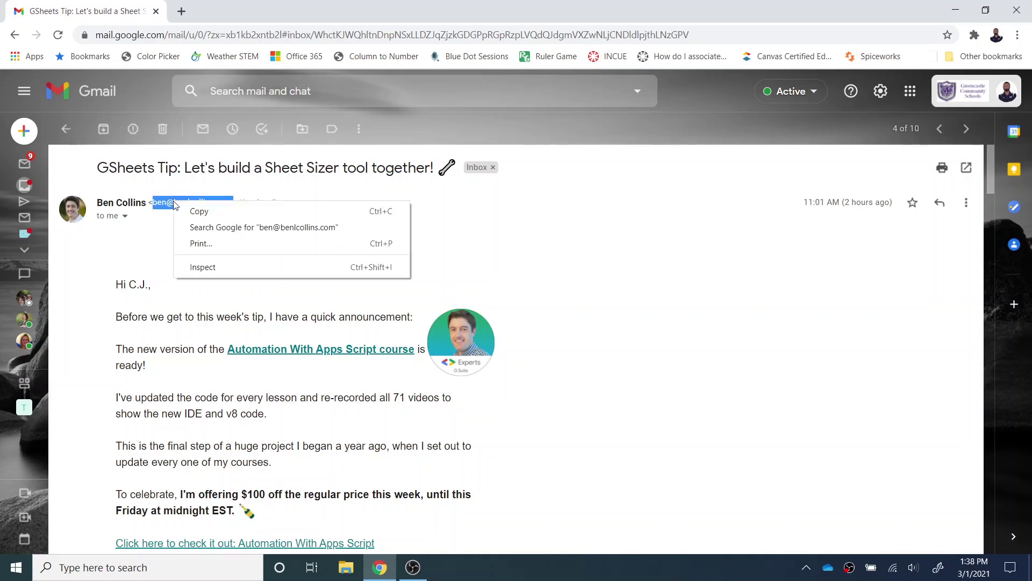
pyautogui.click(185, 210)
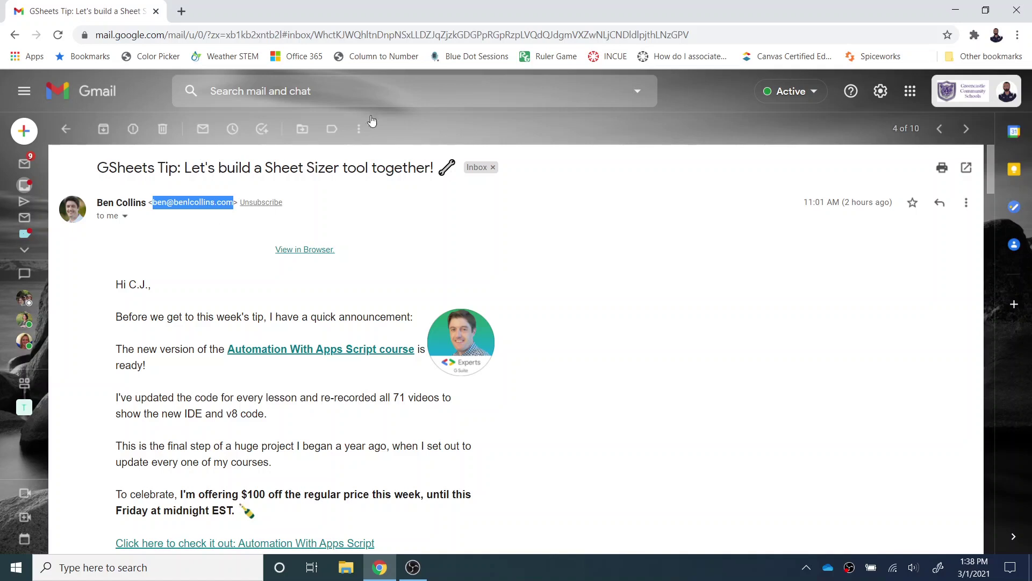
pyautogui.click(359, 130)
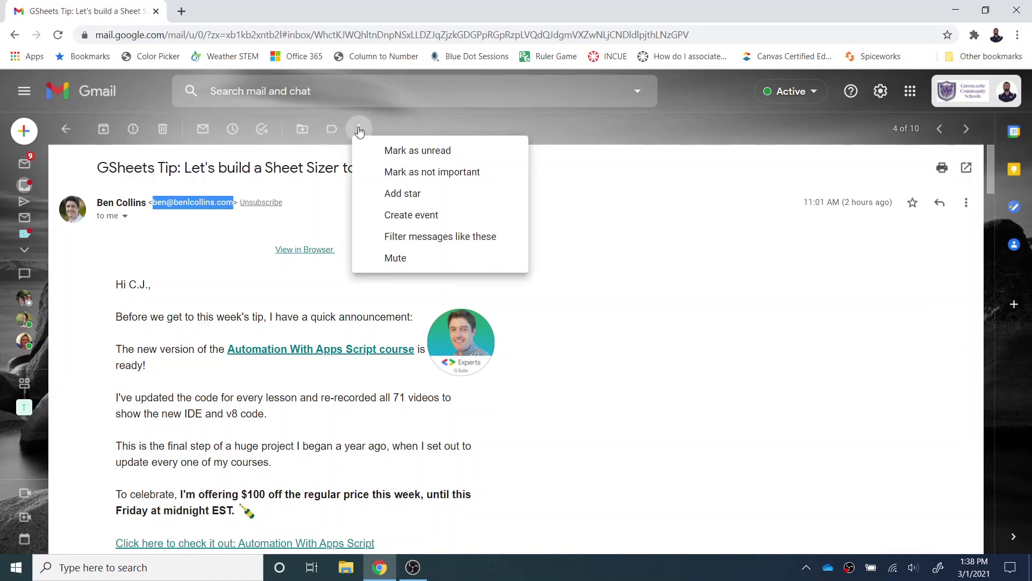
pyautogui.click(407, 234)
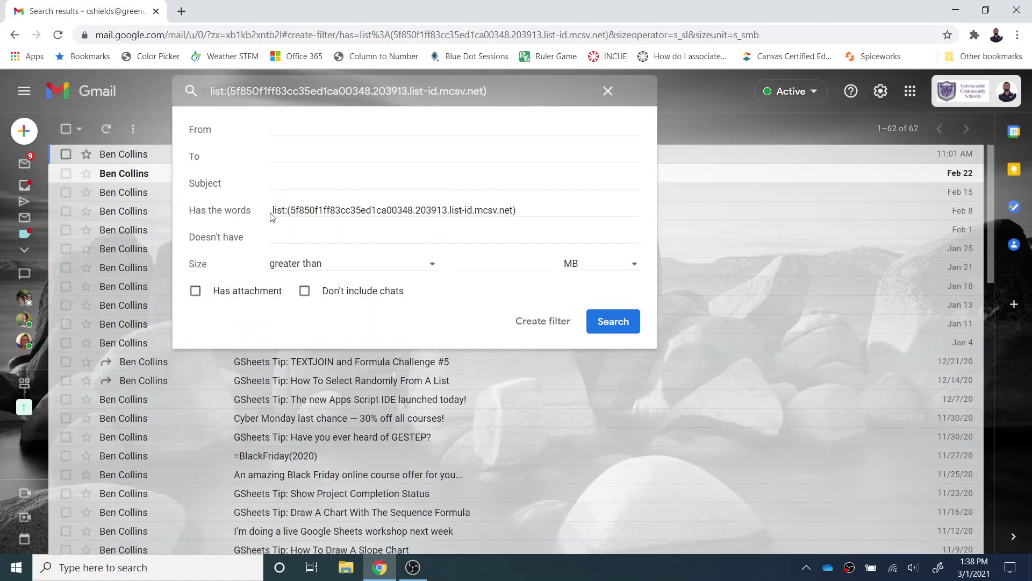
# Replace the mailing-list query with the sender's e-mail address in the From field and continue.
pyautogui.moveTo(517, 211); pyautogui.dragTo(274, 205)
pyautogui.press('BackSpace')
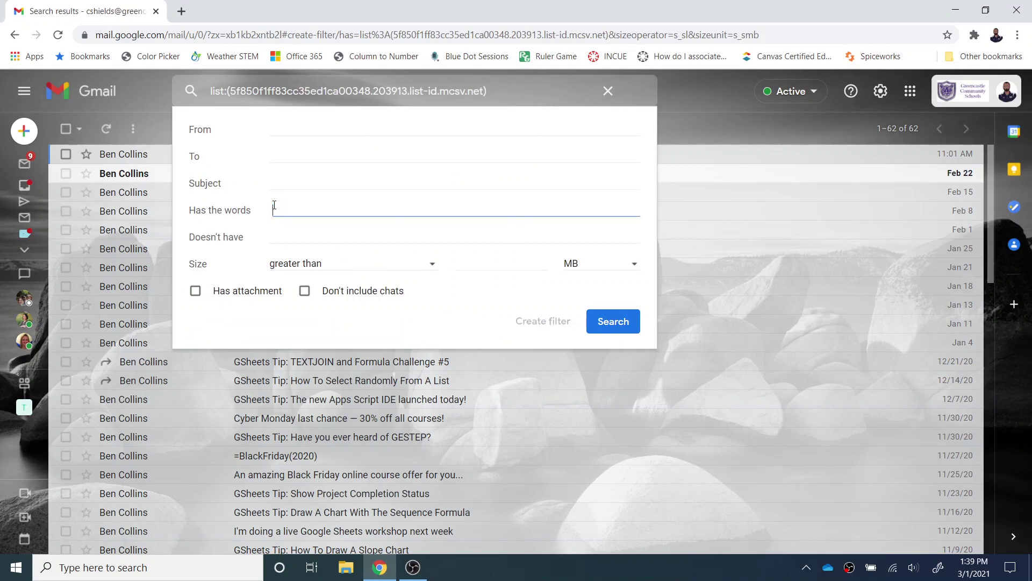
pyautogui.click(272, 129)
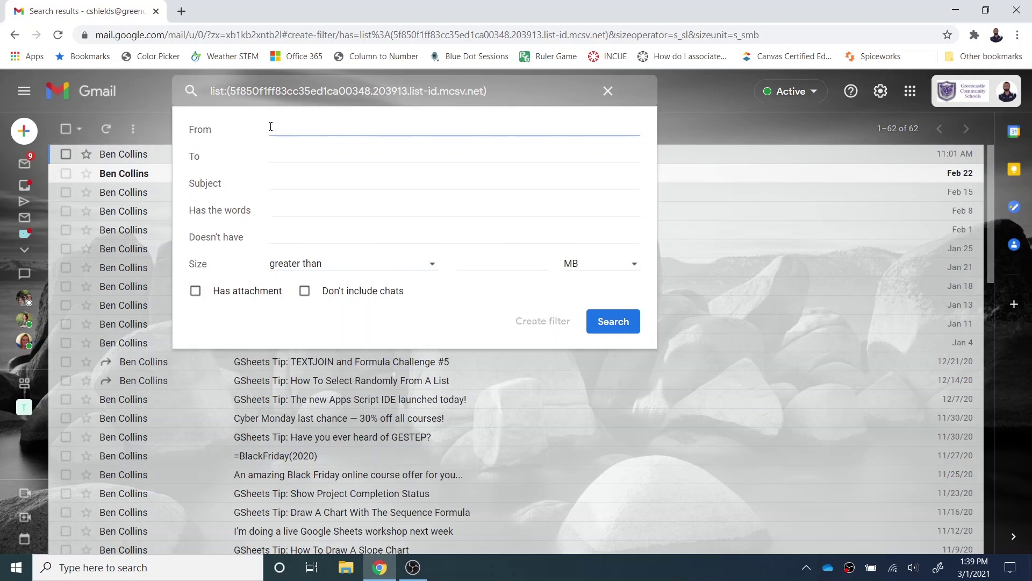
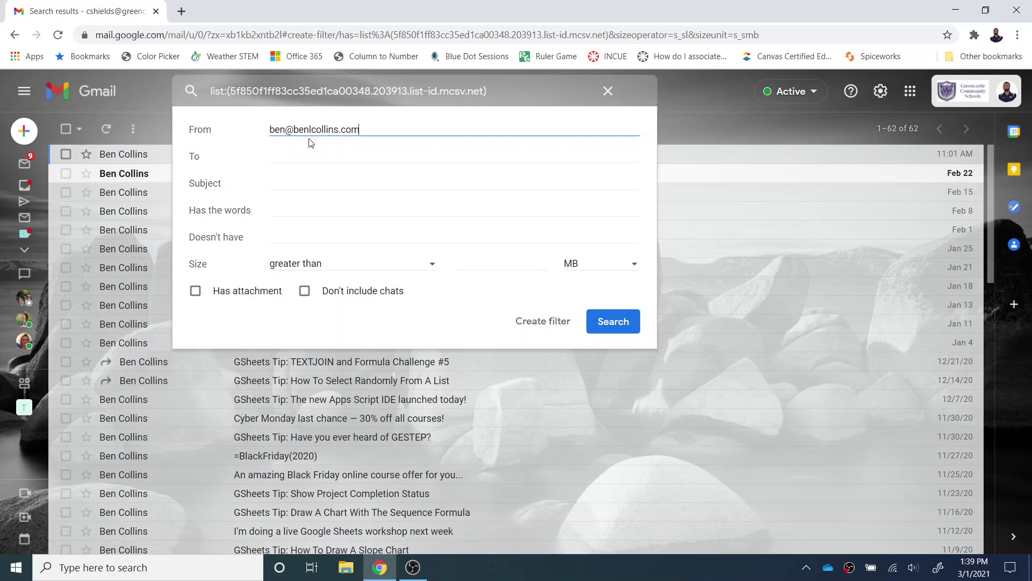
pyautogui.click(538, 323)
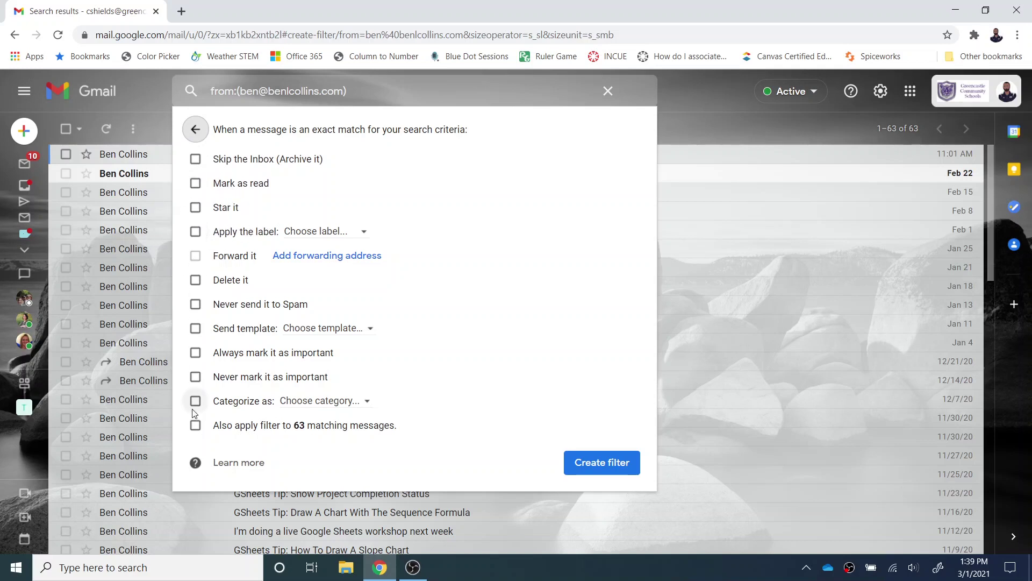
# Apply a new label named after the sender, including the 63 existing matches, and save the filter.
pyautogui.click(196, 232)
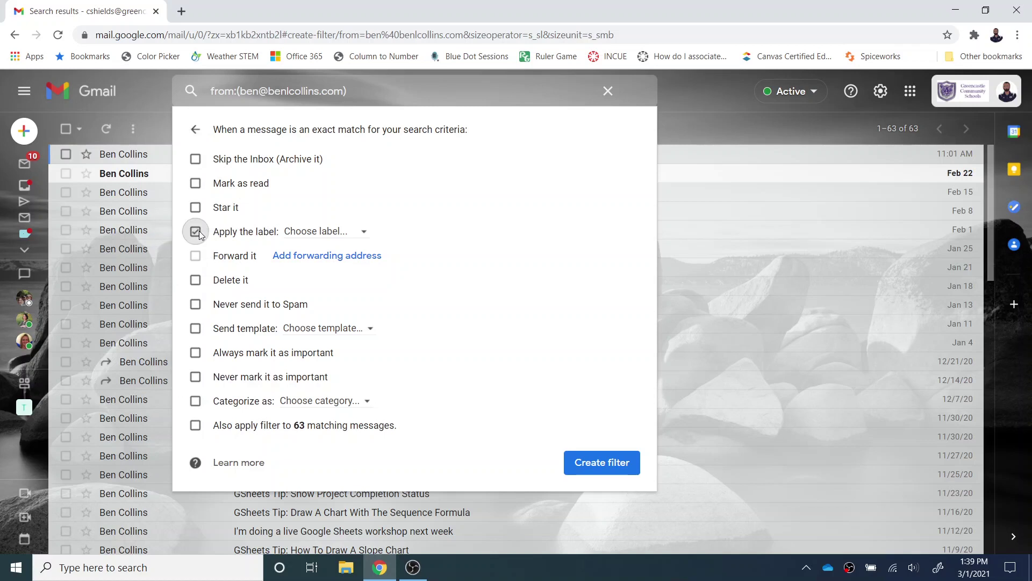
pyautogui.click(364, 232)
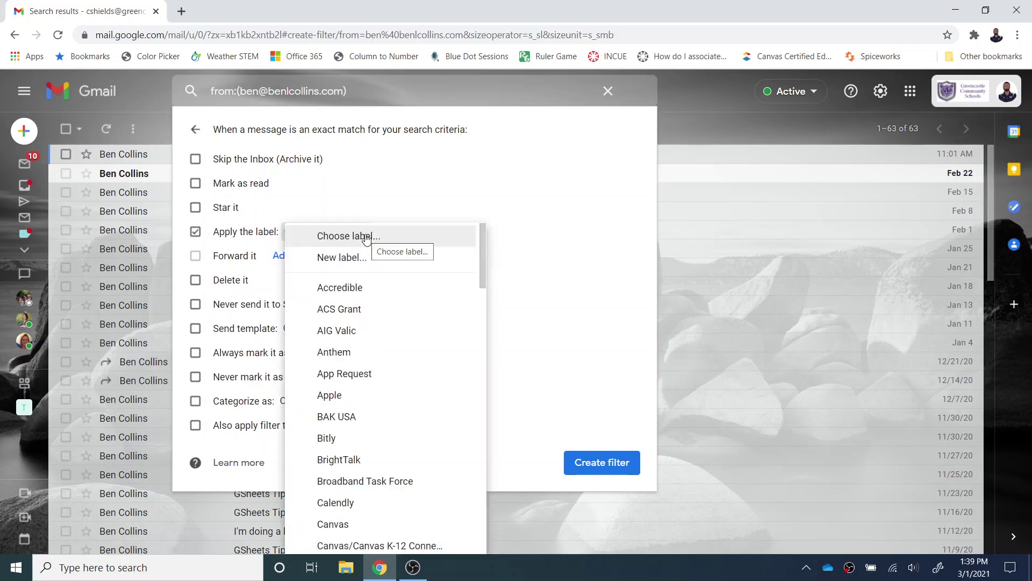
pyautogui.click(362, 258)
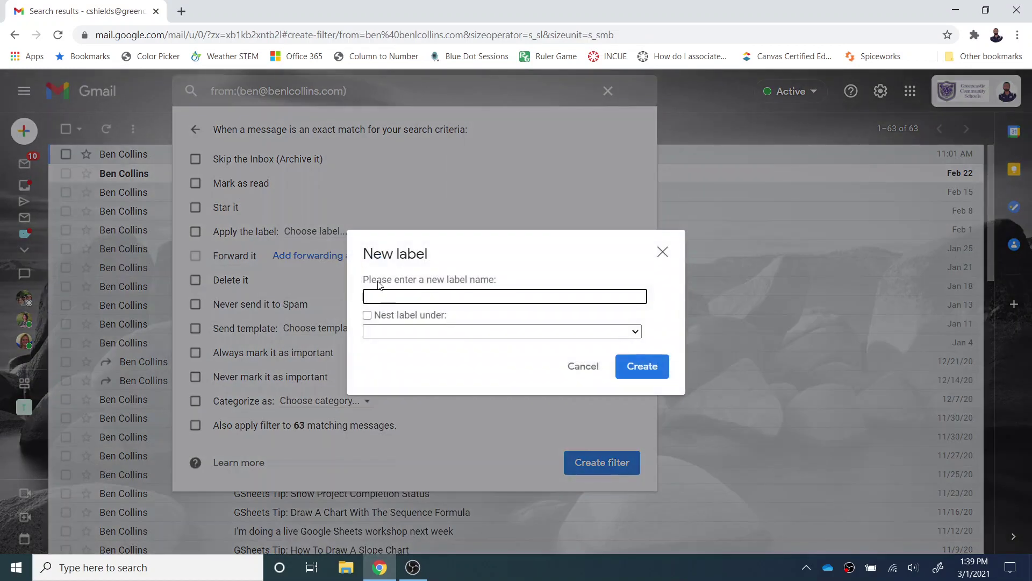
pyautogui.write('Ben Collins')
pyautogui.click(651, 368)
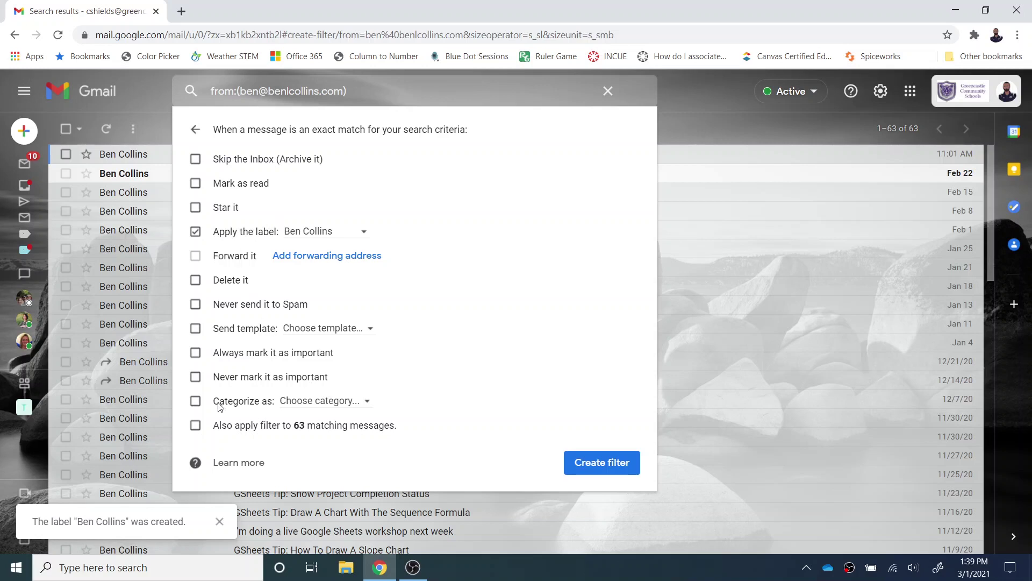
pyautogui.click(203, 427)
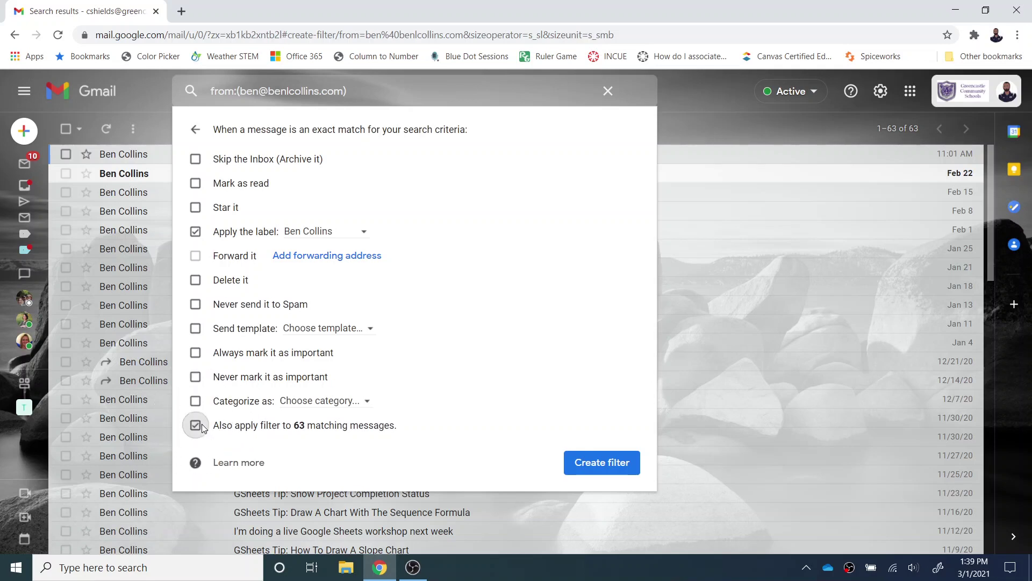
pyautogui.click(597, 464)
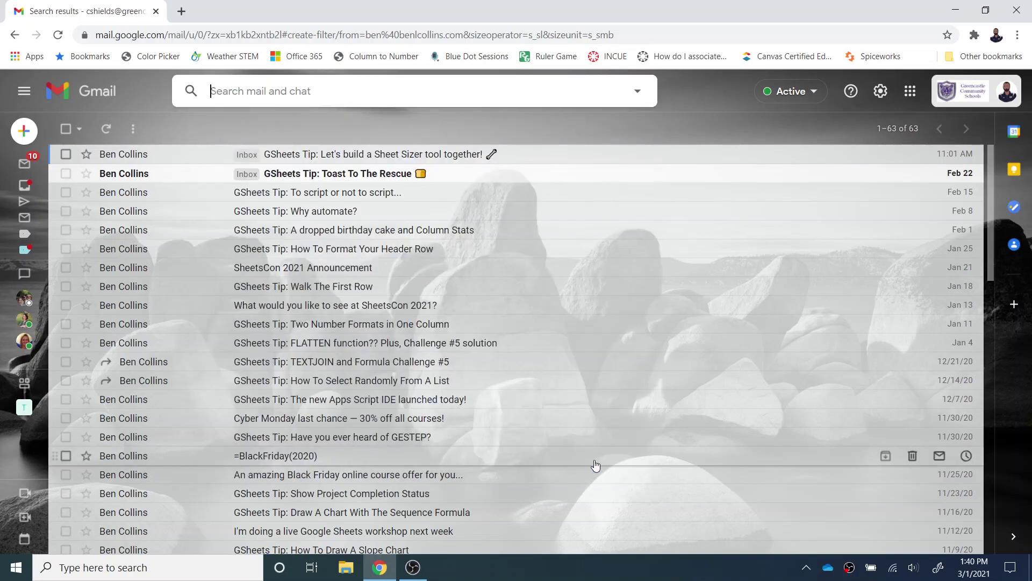
# Reopen the Sheet Sizer tip email and set the sender label's colour to green.
pyautogui.click(45, 192)
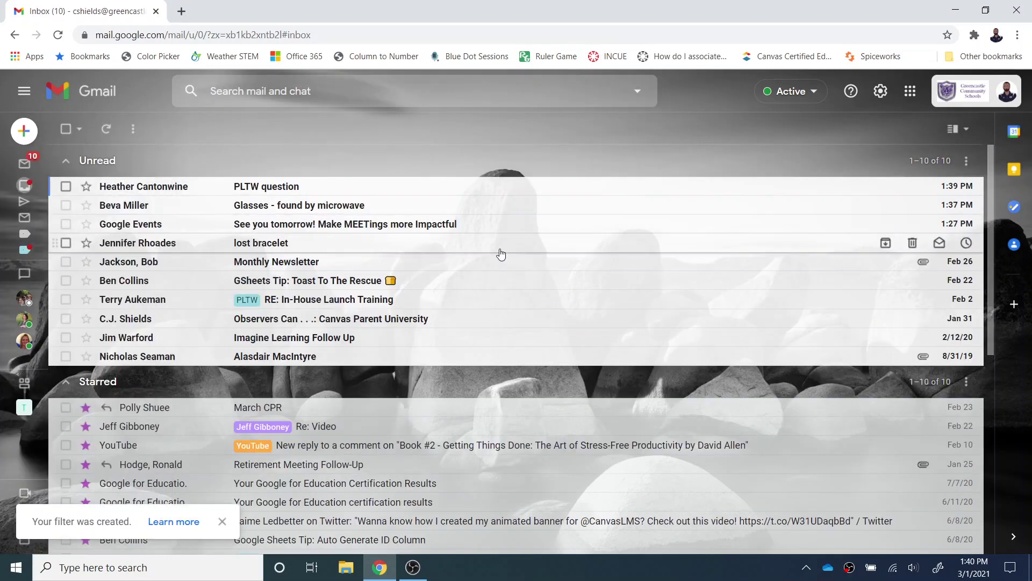
pyautogui.click(495, 249)
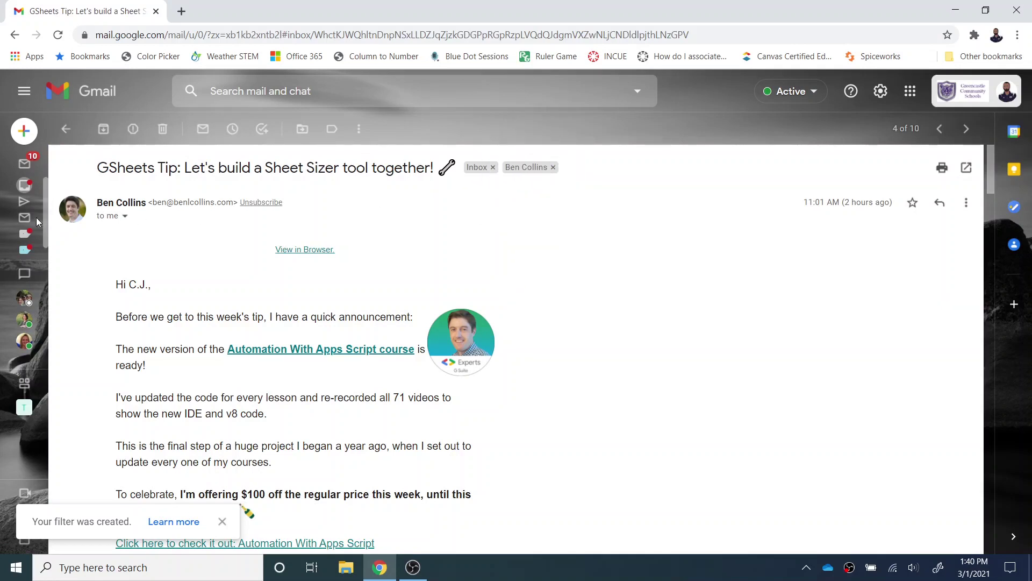
pyautogui.moveTo(38, 217)
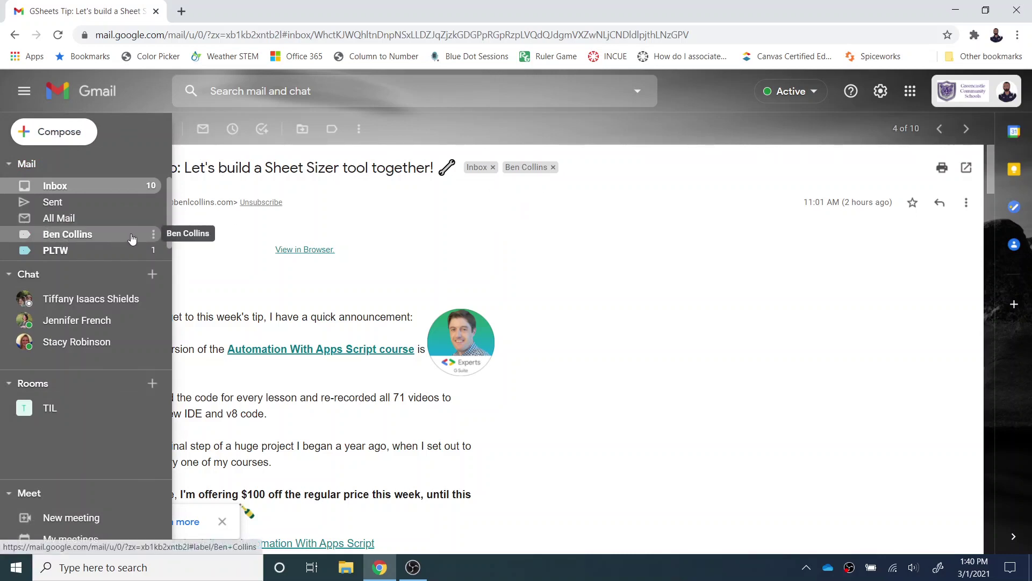
pyautogui.press('ctrl')
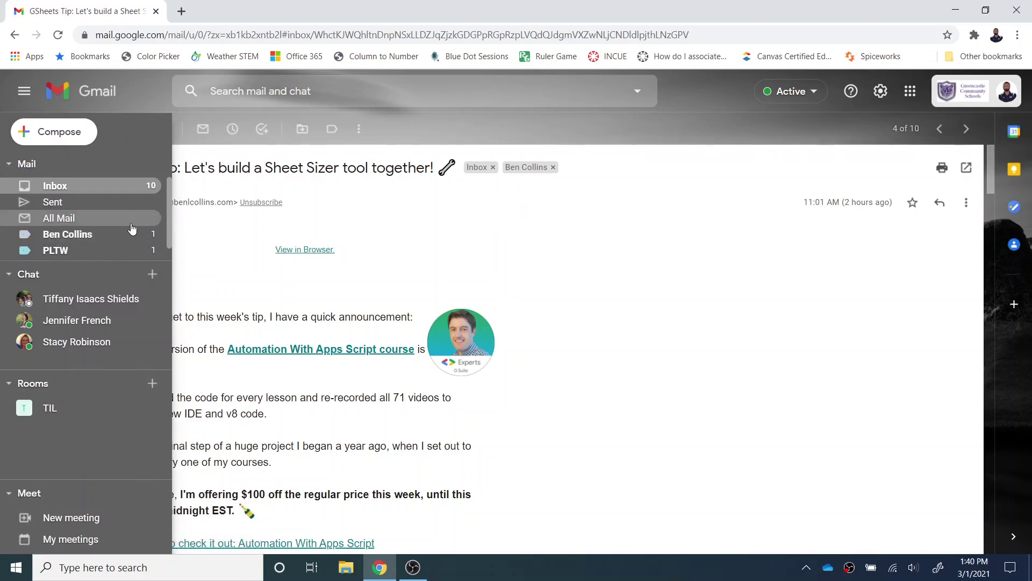
pyautogui.press('ctrl')
pyautogui.click(153, 234)
pyautogui.click(184, 237)
pyautogui.moveTo(30, 234)
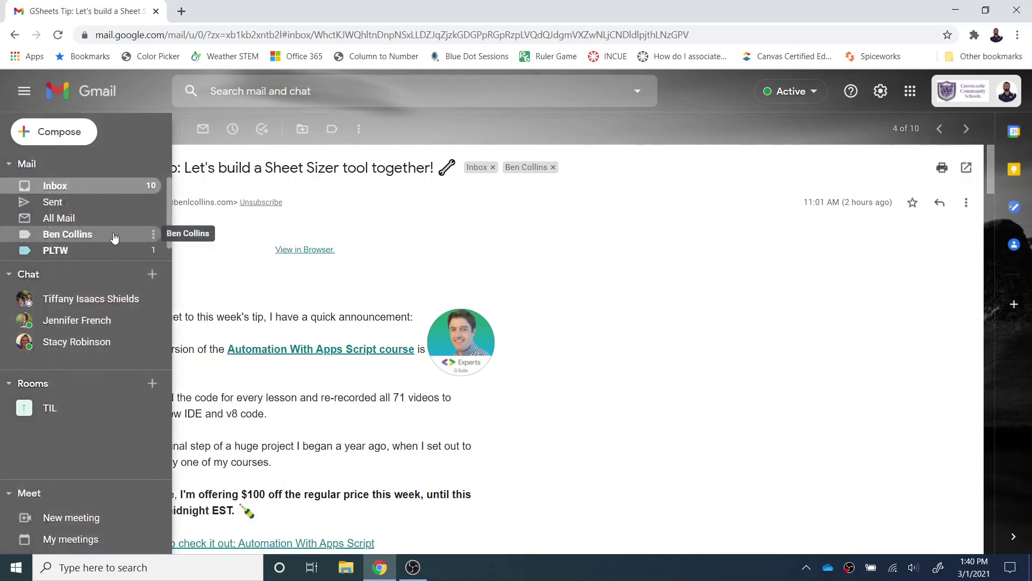
pyautogui.click(153, 234)
pyautogui.moveTo(195, 259)
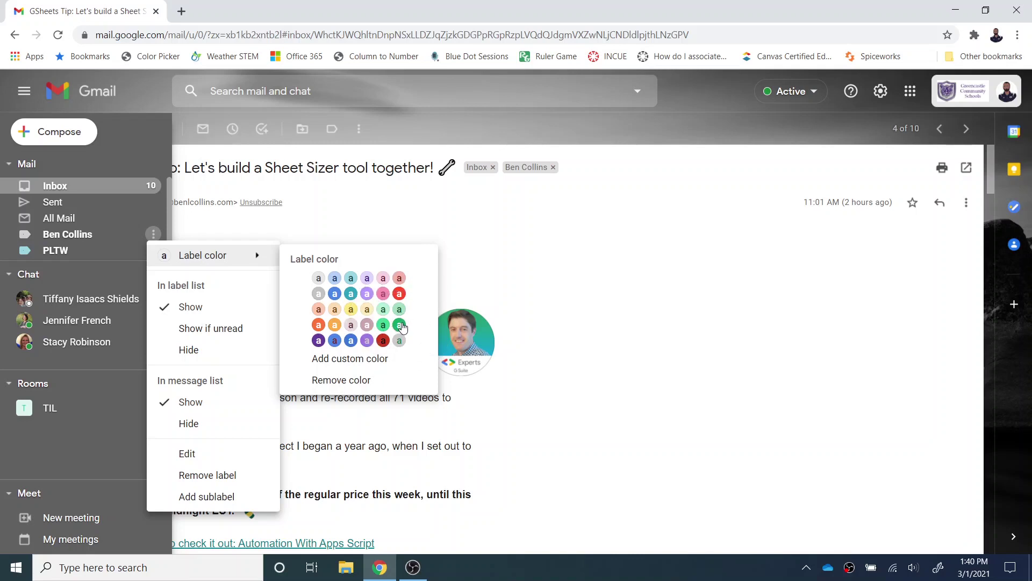
pyautogui.click(400, 325)
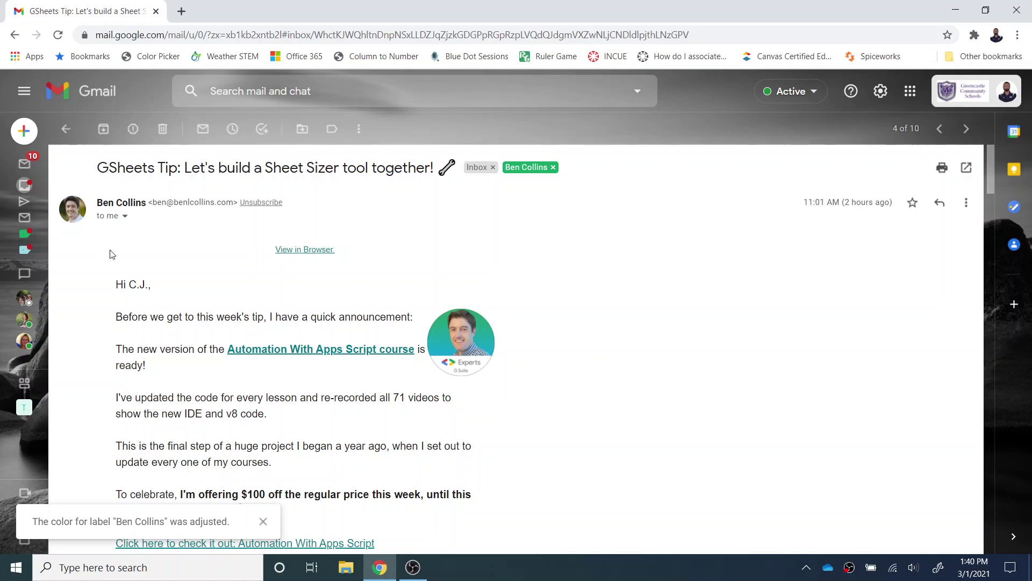
# Expand the sidebar's full label list and bring up the sender label's options menu.
pyautogui.moveTo(32, 242)
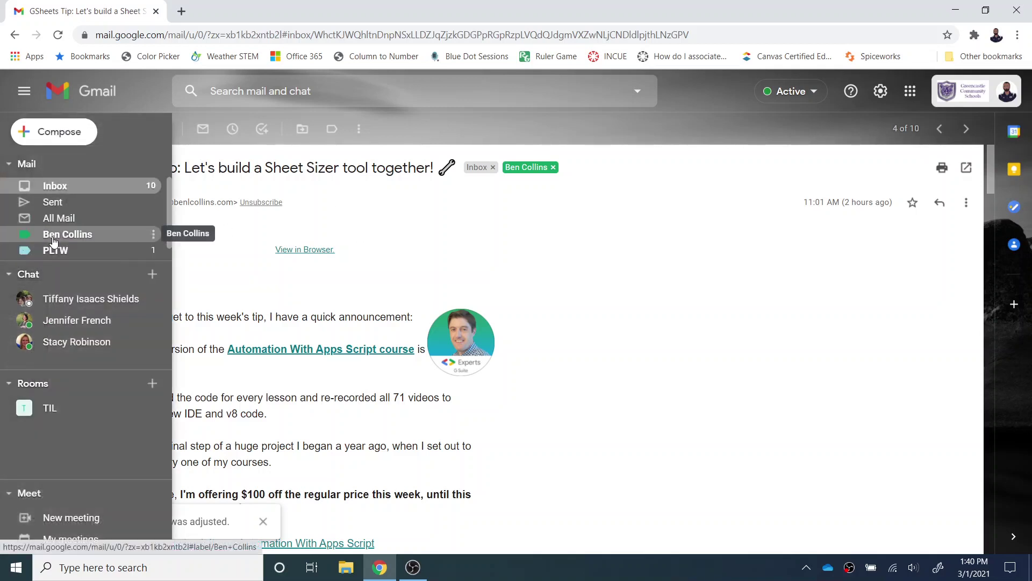
pyautogui.scroll(-1, 56, 240)
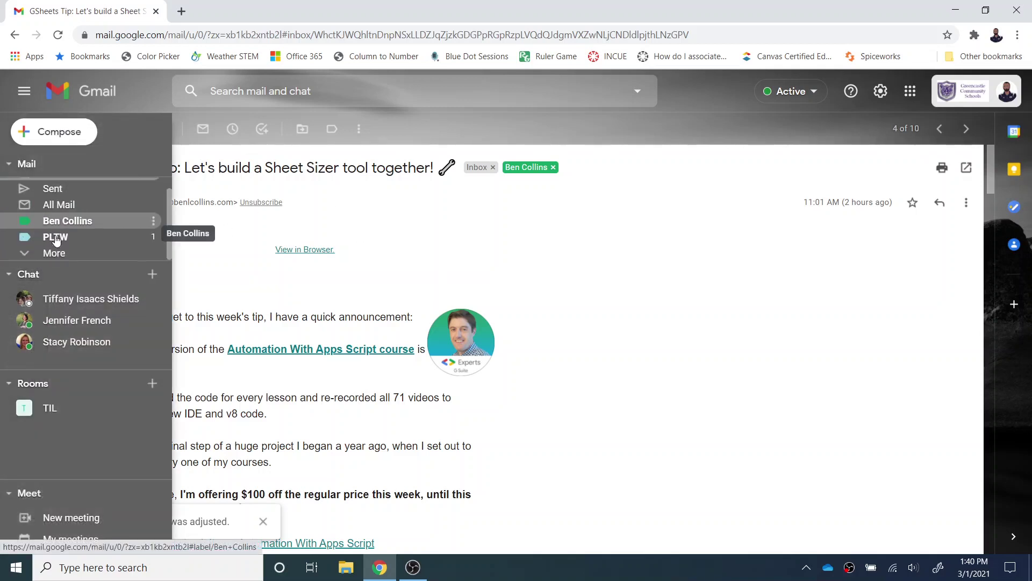
pyautogui.click(47, 253)
pyautogui.scroll(-10, 73, 241)
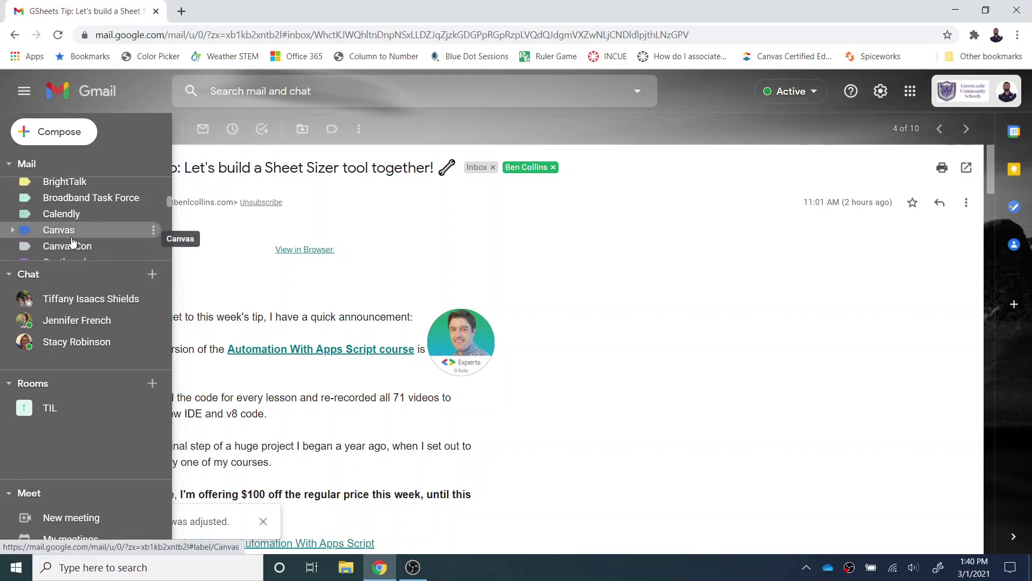
pyautogui.scroll(15, 73, 241)
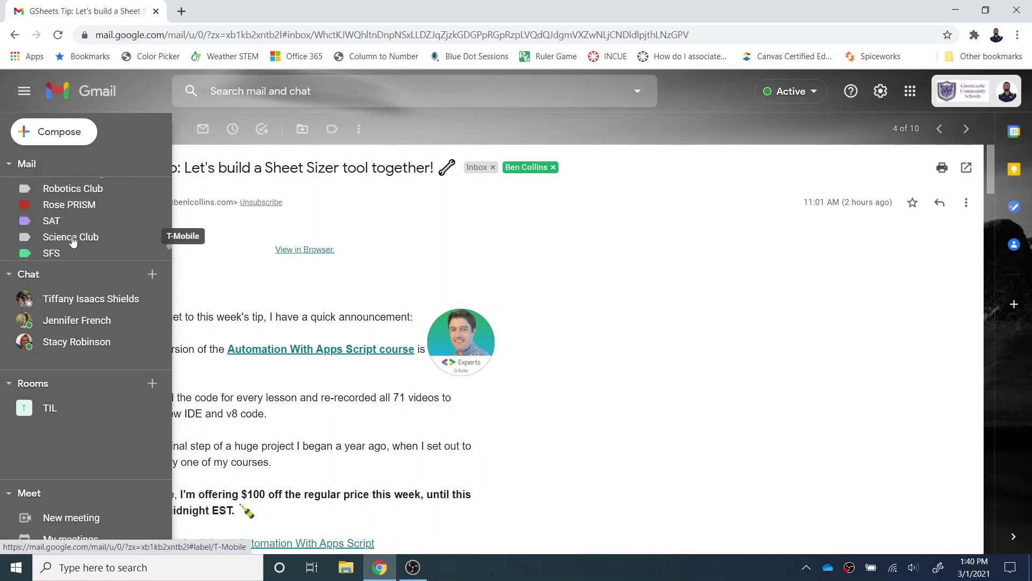
pyautogui.scroll(3, 72, 242)
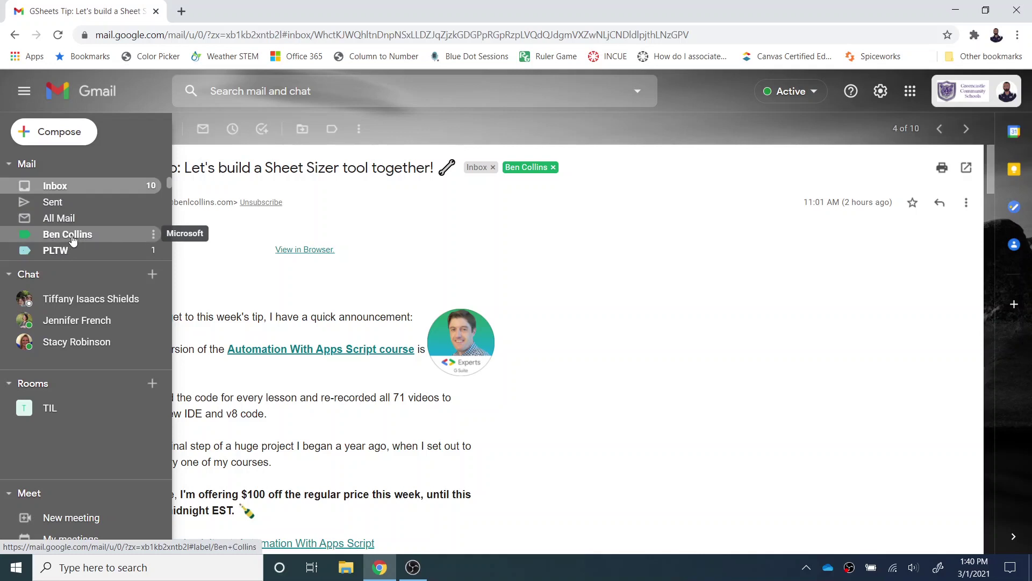
pyautogui.click(154, 234)
pyautogui.click(150, 237)
pyautogui.moveTo(24, 231)
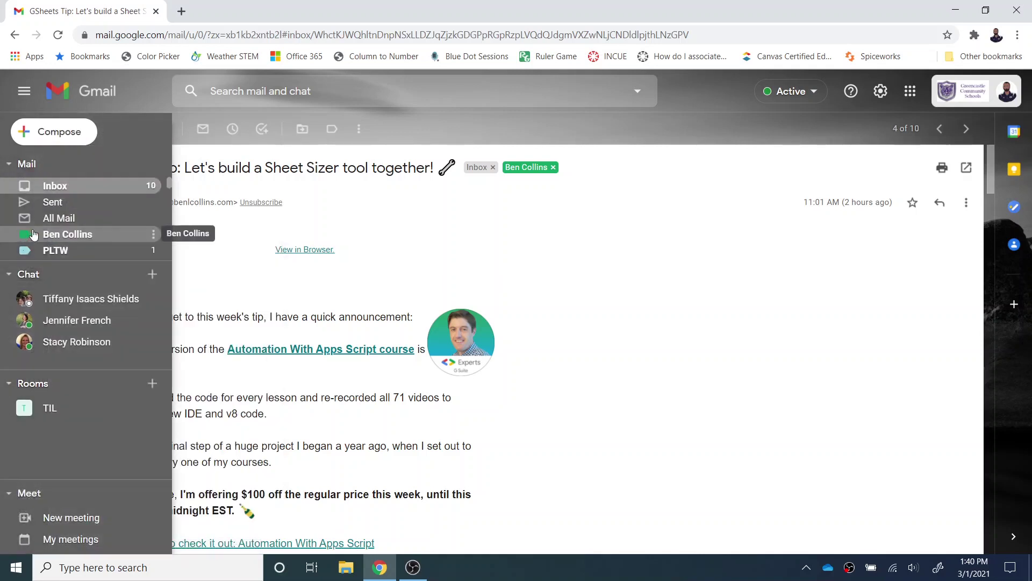
pyautogui.click(153, 234)
# Set the sender label to Show if unread, then bring up the email's More actions menu.
pyautogui.click(203, 329)
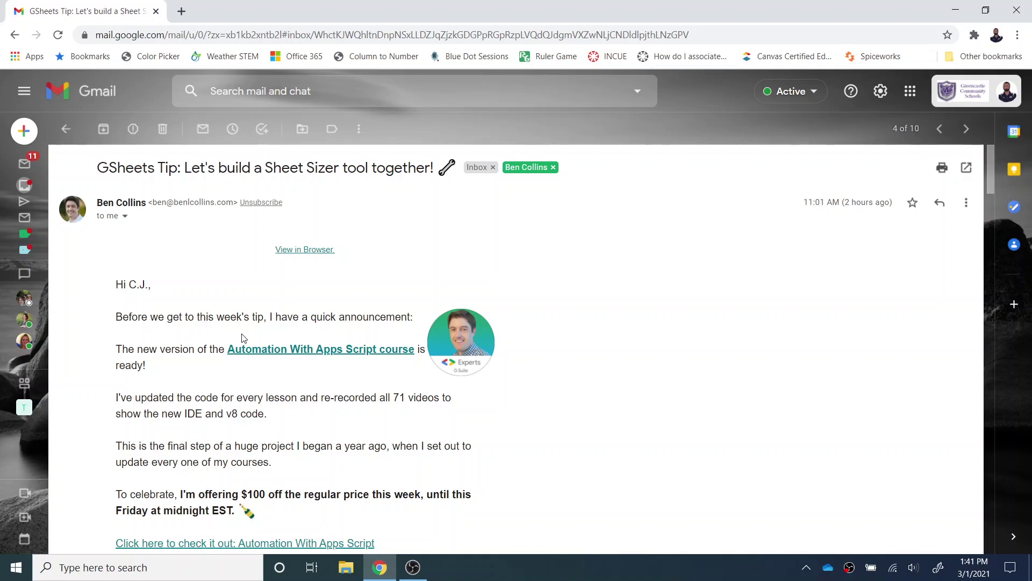
pyautogui.click(364, 133)
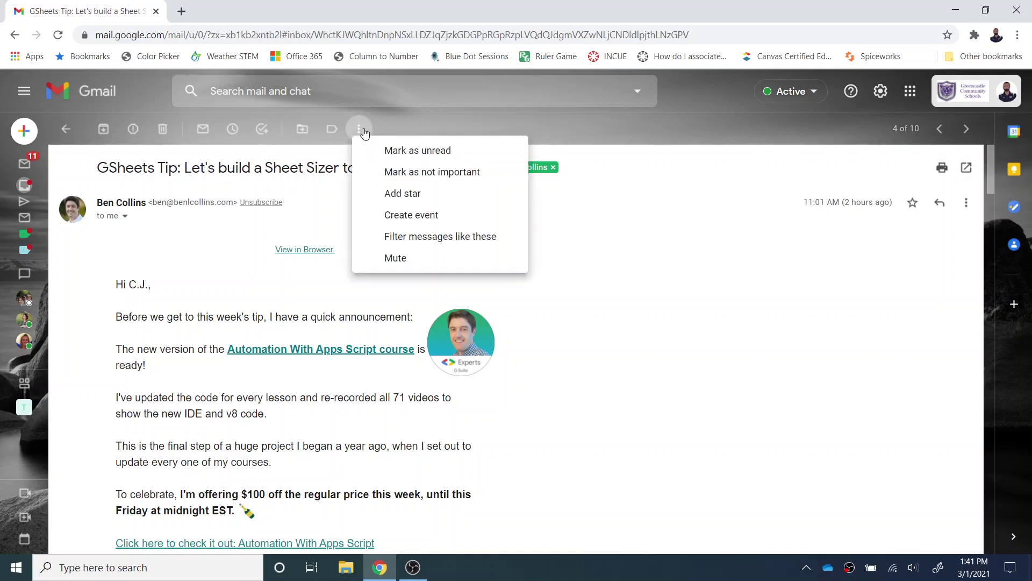
# Start a filter like this email, paste the sender's address into From, and clear Has the words.
pyautogui.click(436, 240)
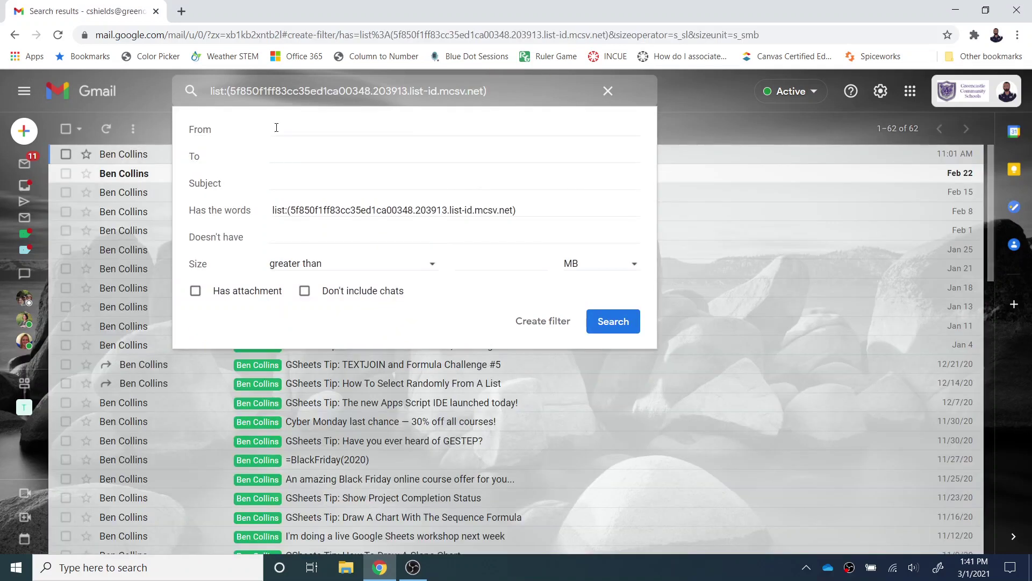
pyautogui.click(277, 130)
pyautogui.hotkey('ctrl', 'v')
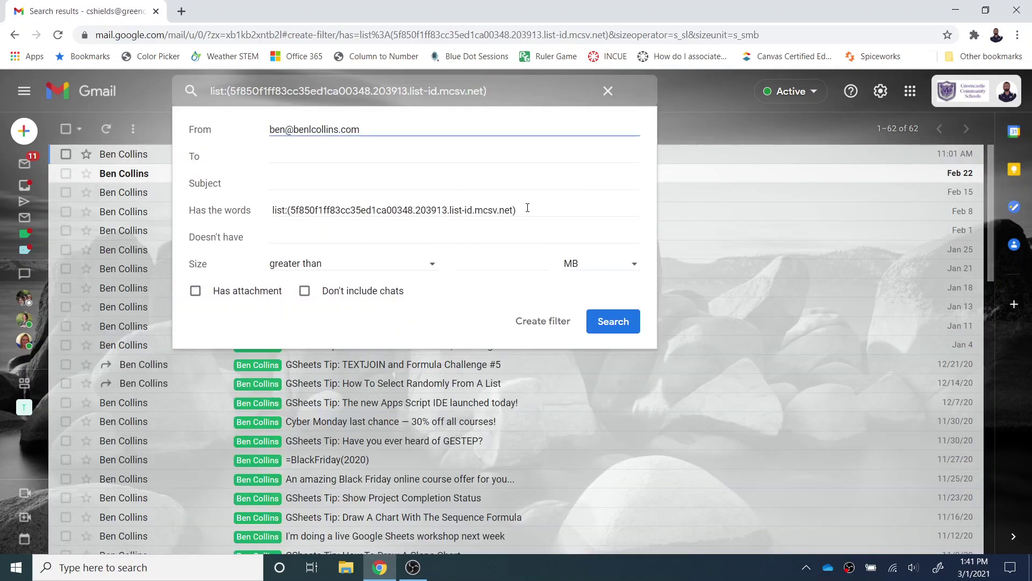
pyautogui.moveTo(528, 208); pyautogui.dragTo(235, 217)
pyautogui.press('BackSpace')
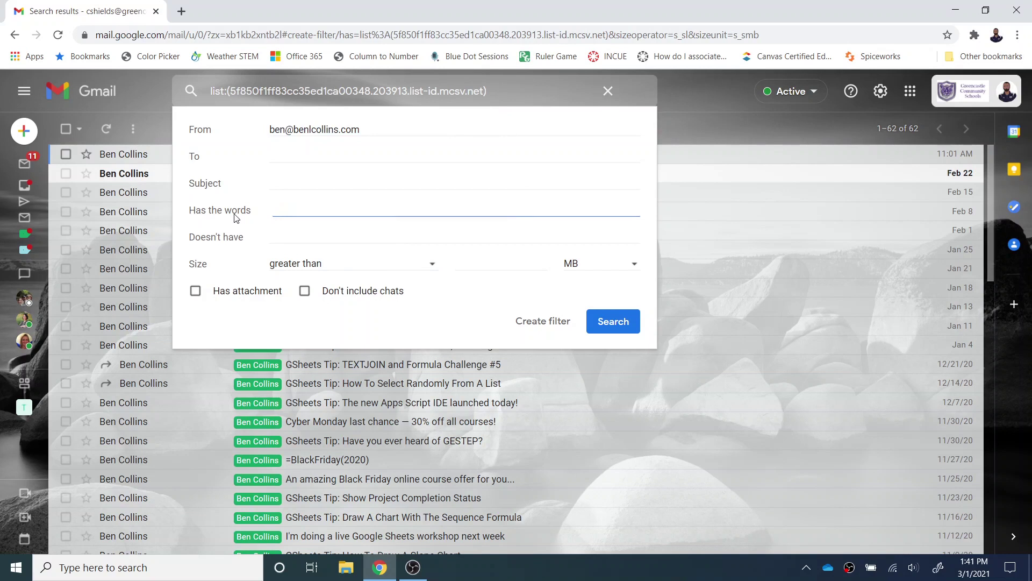
pyautogui.click(508, 321)
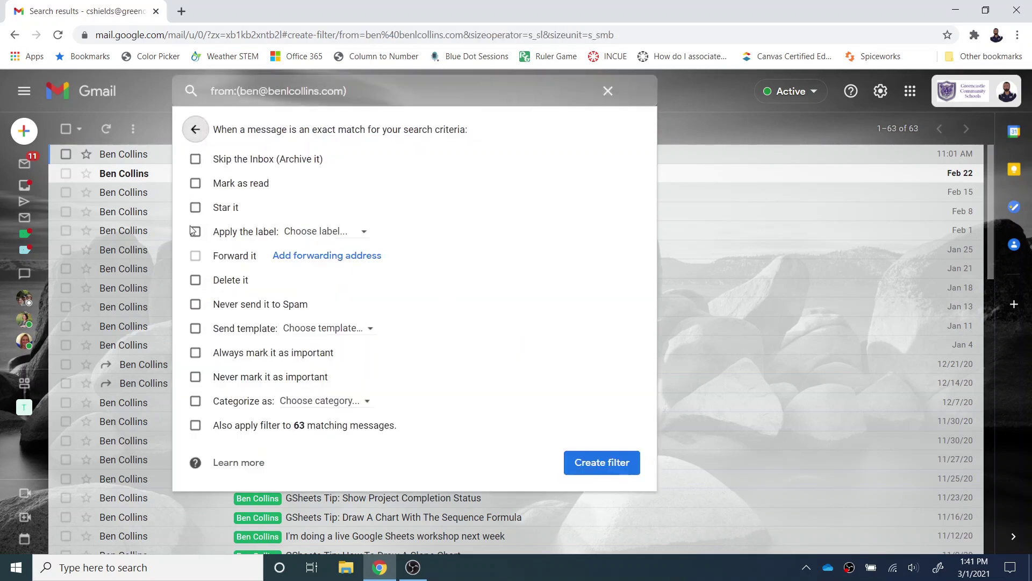
# Apply a new 'Spreadsheets' label to the filter, including the 63 existing messages, and save it.
pyautogui.click(194, 230)
pyautogui.click(318, 231)
pyautogui.scroll(-2, 368, 403)
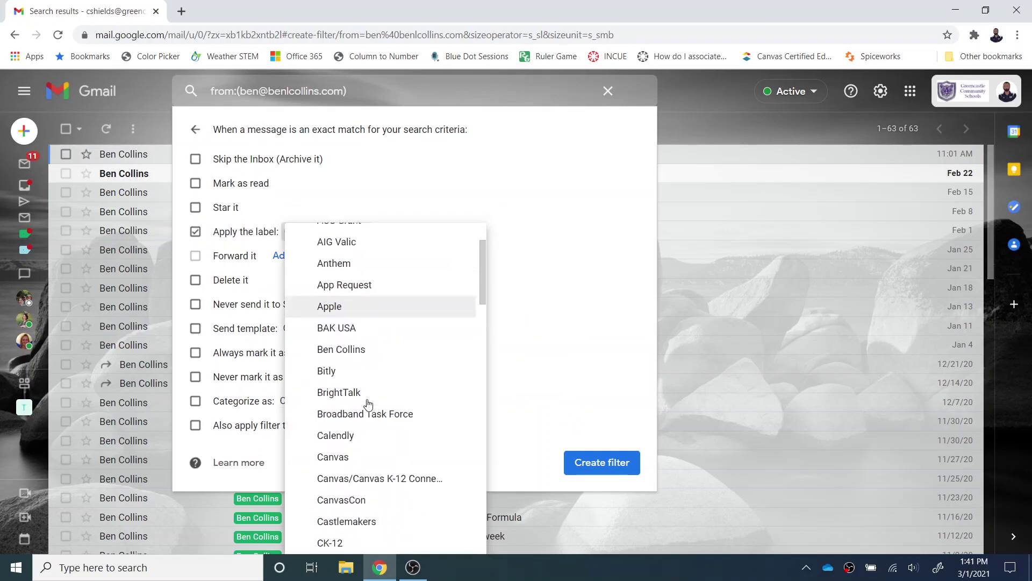
pyautogui.scroll(-10, 368, 404)
pyautogui.scroll(8, 363, 387)
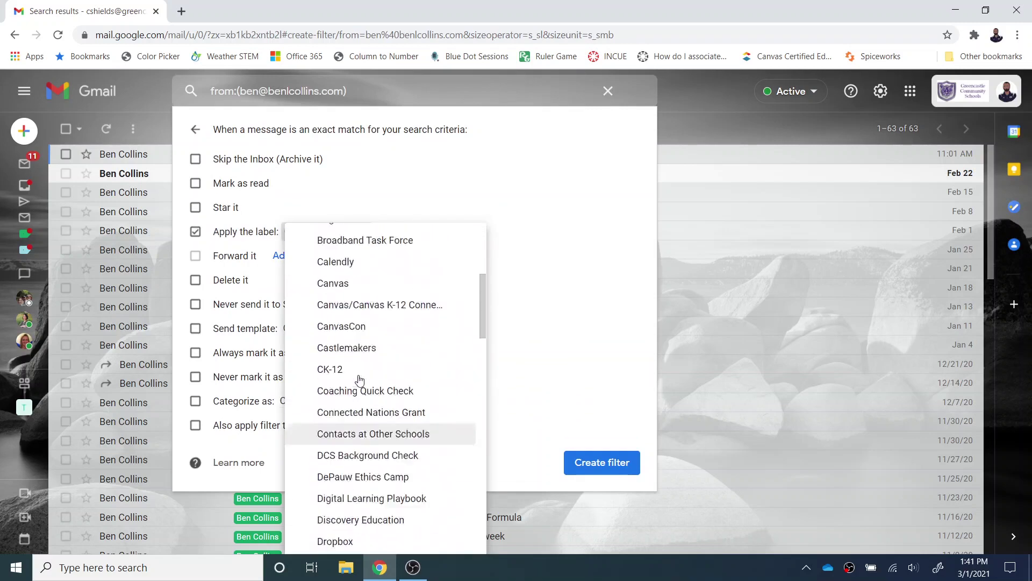
pyautogui.scroll(5, 360, 380)
pyautogui.click(332, 254)
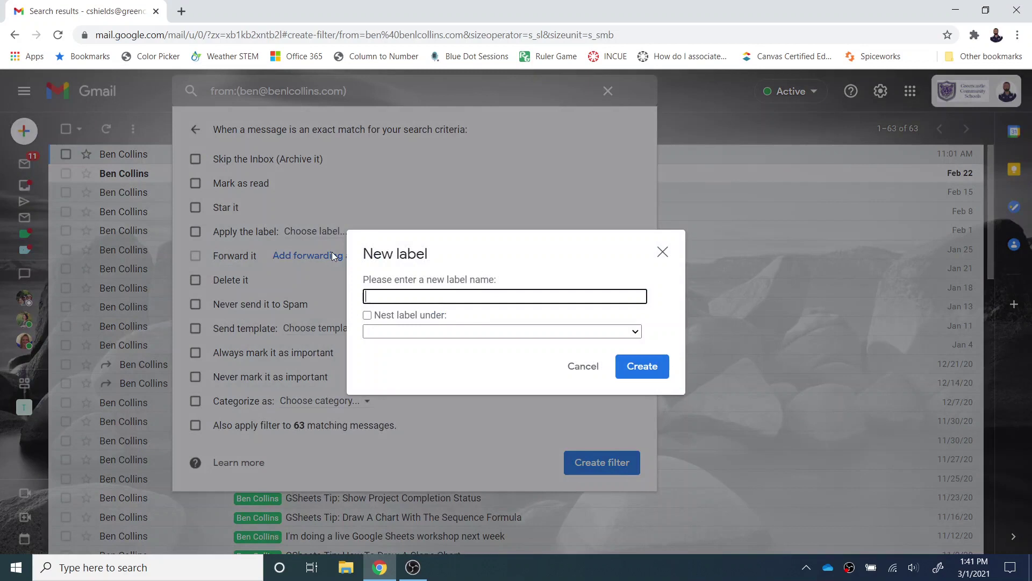
pyautogui.write('Spreadsheets')
pyautogui.click(641, 365)
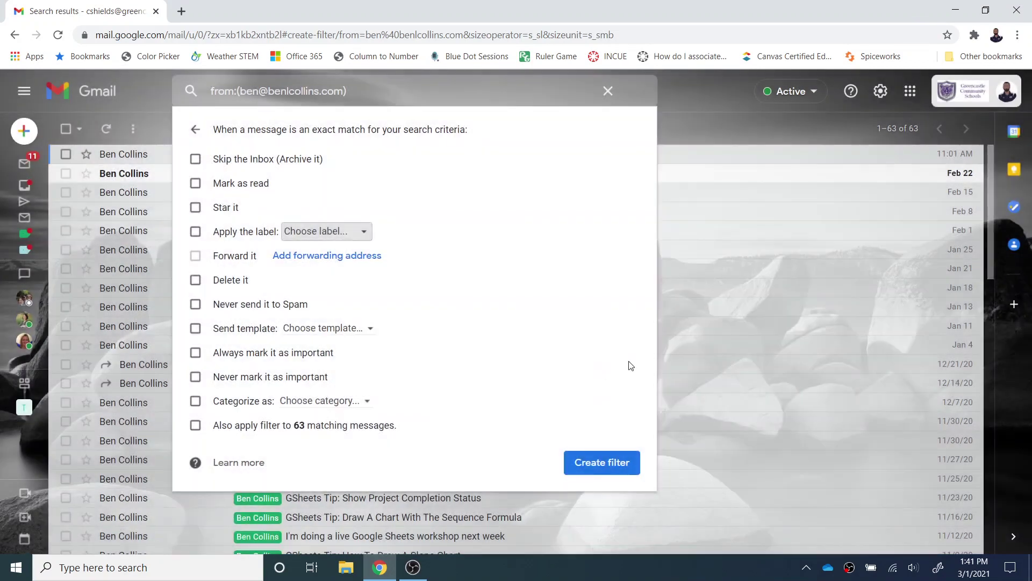
pyautogui.click(196, 426)
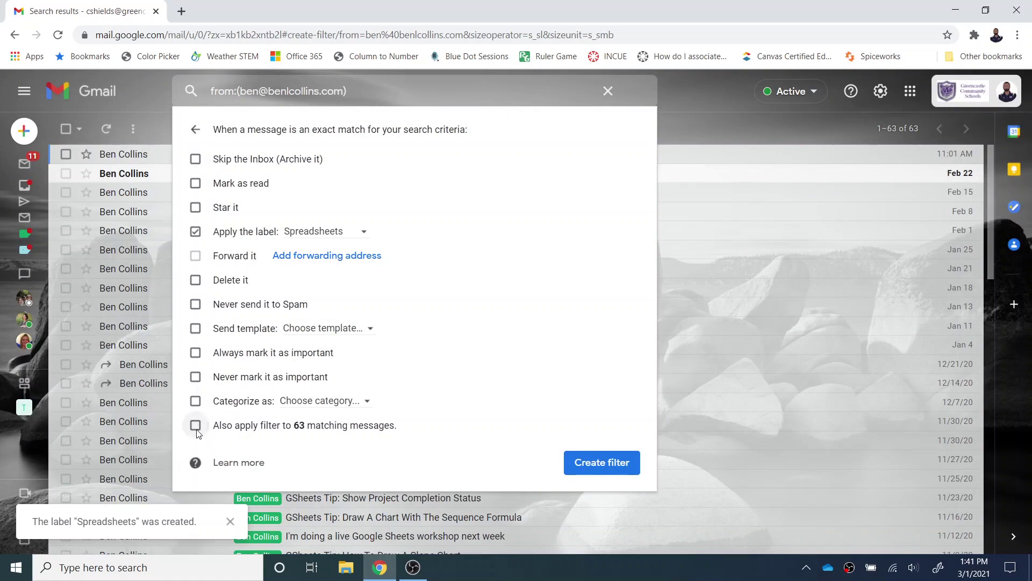
pyautogui.click(611, 471)
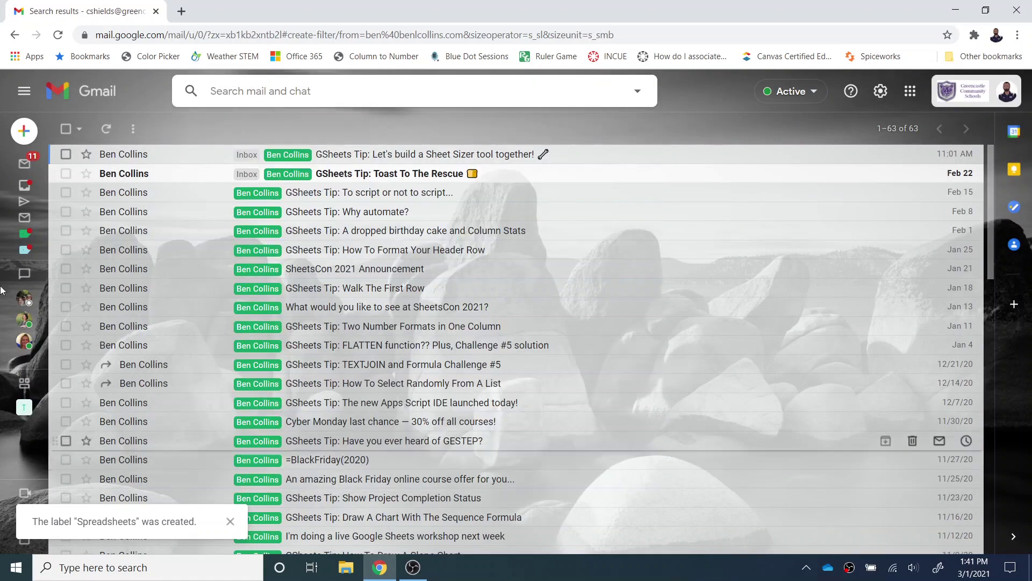
# Check the Sheet Sizer email's labels, then list all 63 messages labelled Spreadsheets.
pyautogui.click(44, 185)
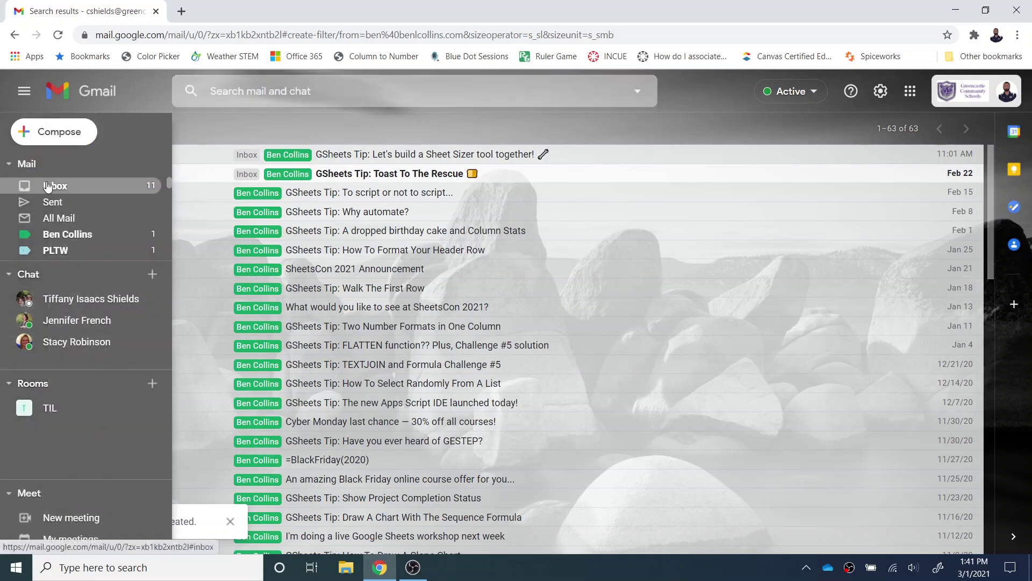
pyautogui.click(410, 296)
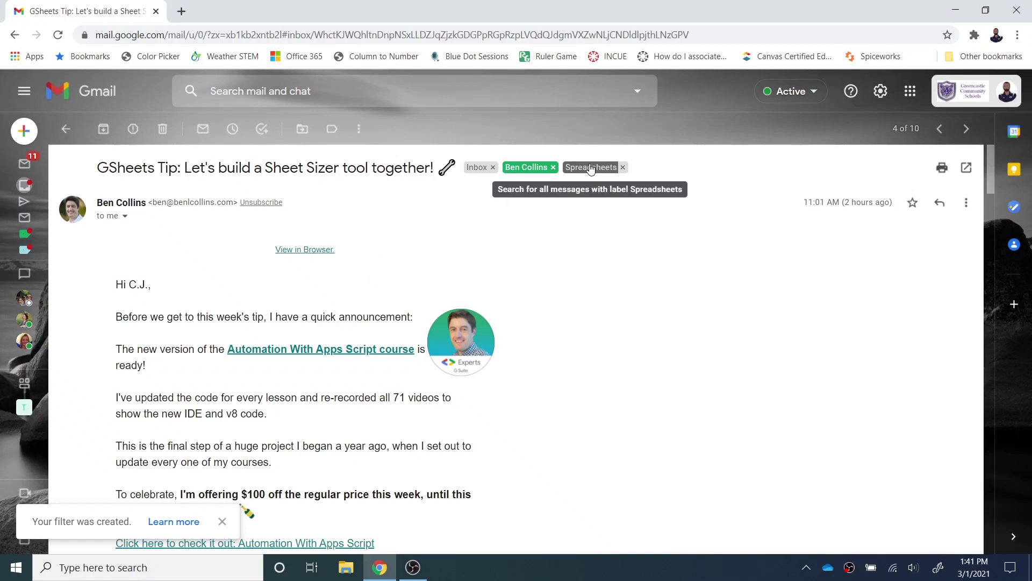
pyautogui.click(541, 172)
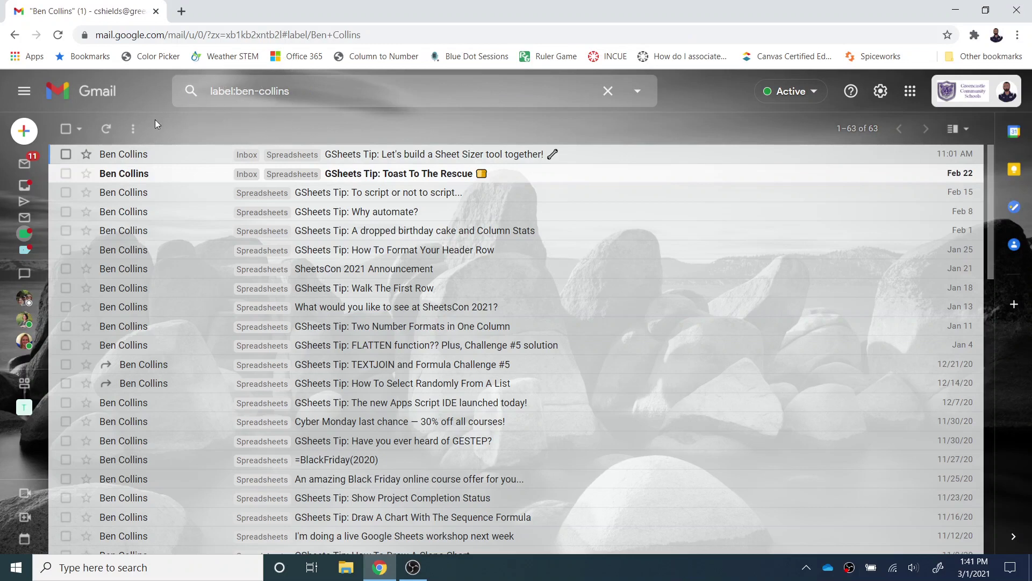
pyautogui.click(202, 157)
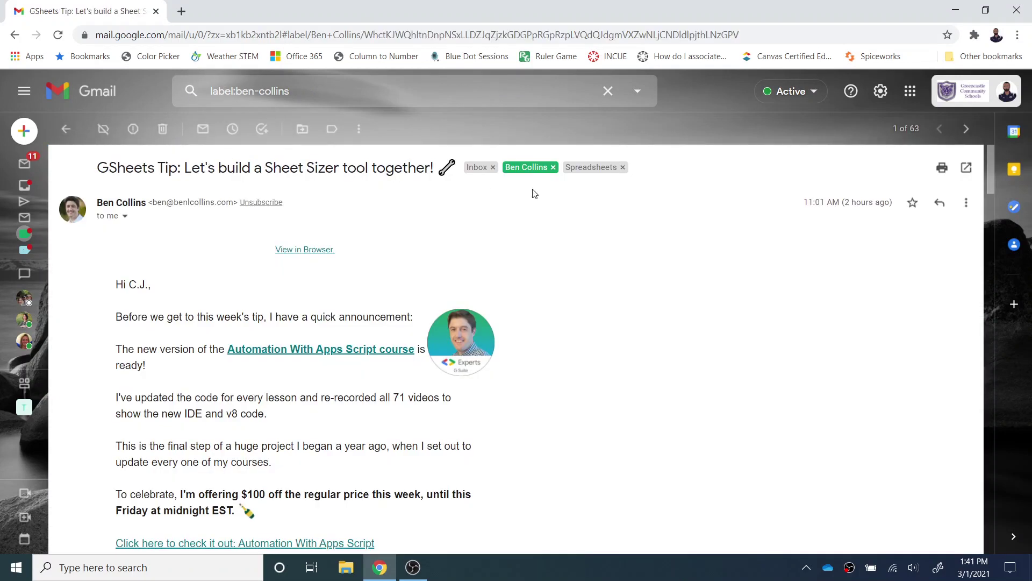
pyautogui.click(581, 170)
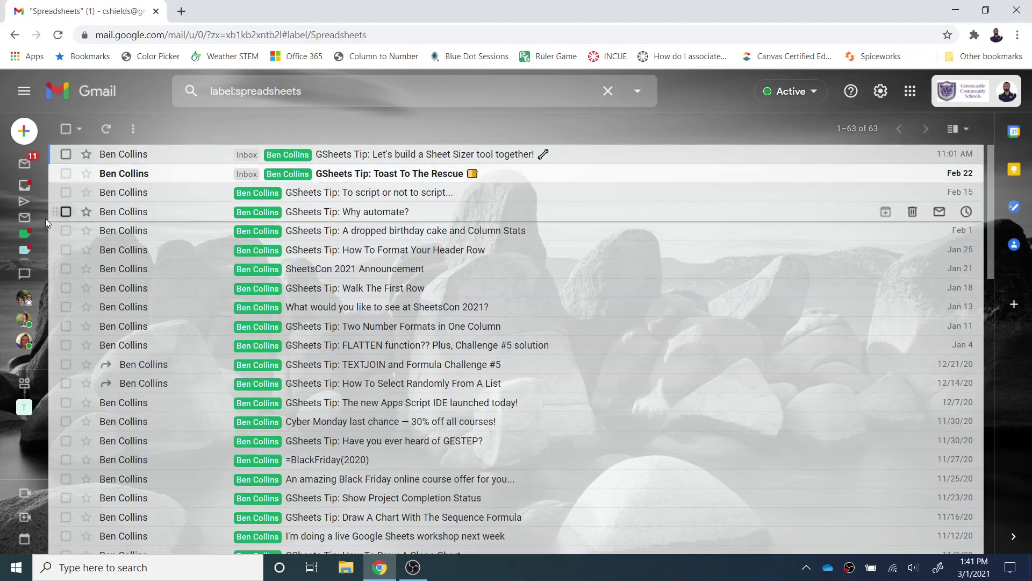
pyautogui.moveTo(31, 218)
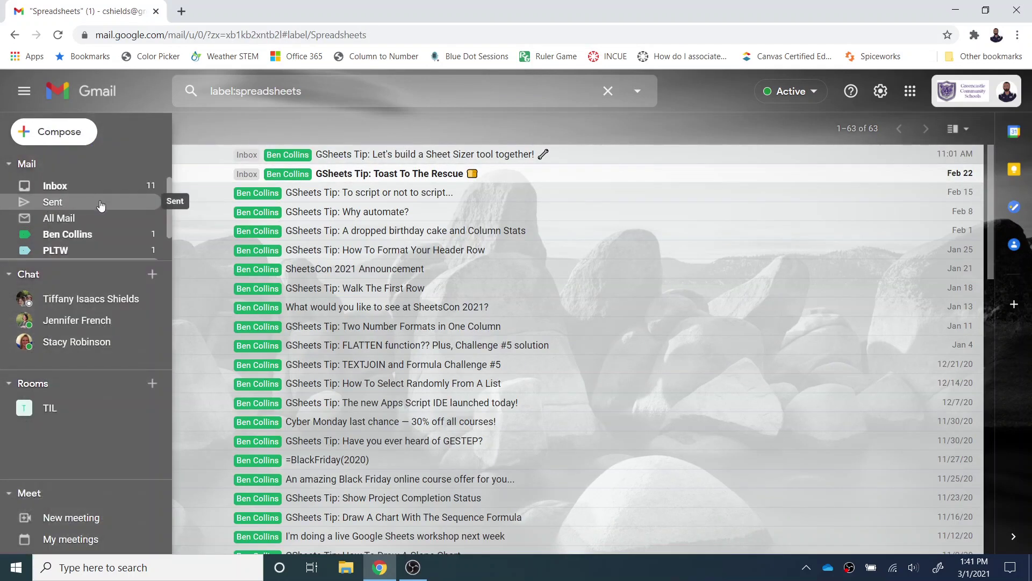
# Delete the Spreadsheets label from its options menu, confirm, and go back to the Inbox.
pyautogui.scroll(-1, 103, 212)
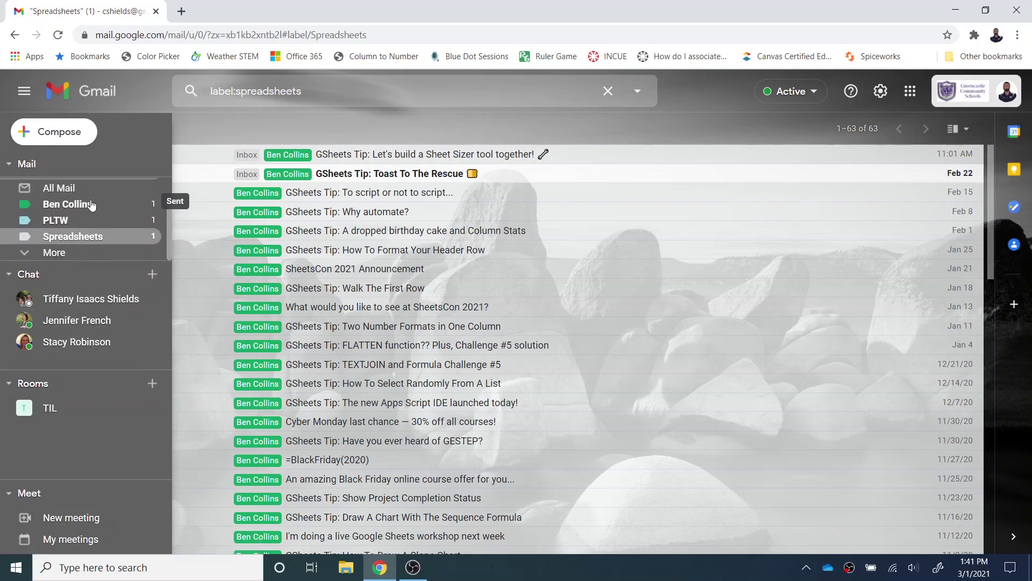
pyautogui.click(149, 235)
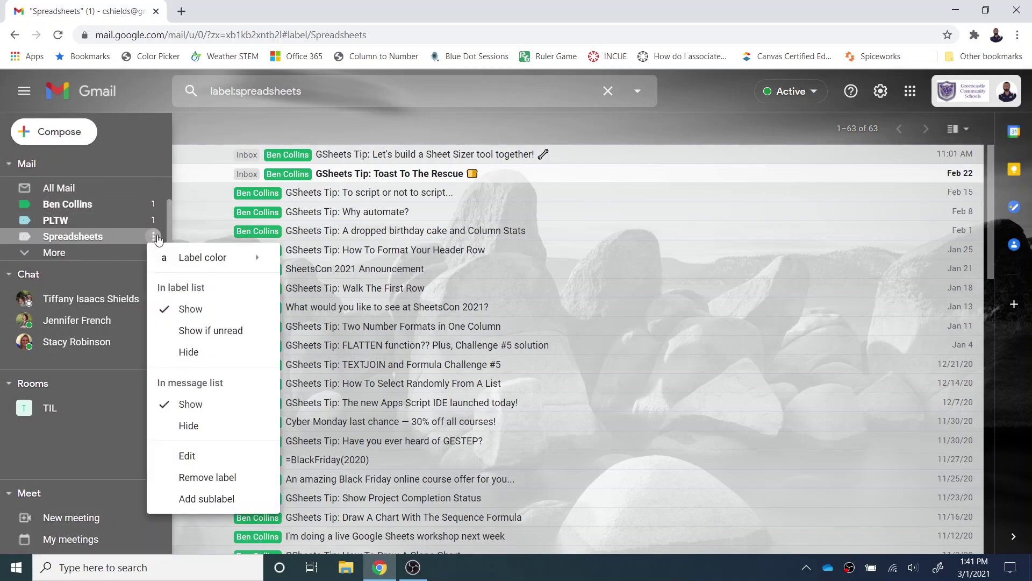
pyautogui.press('Escape')
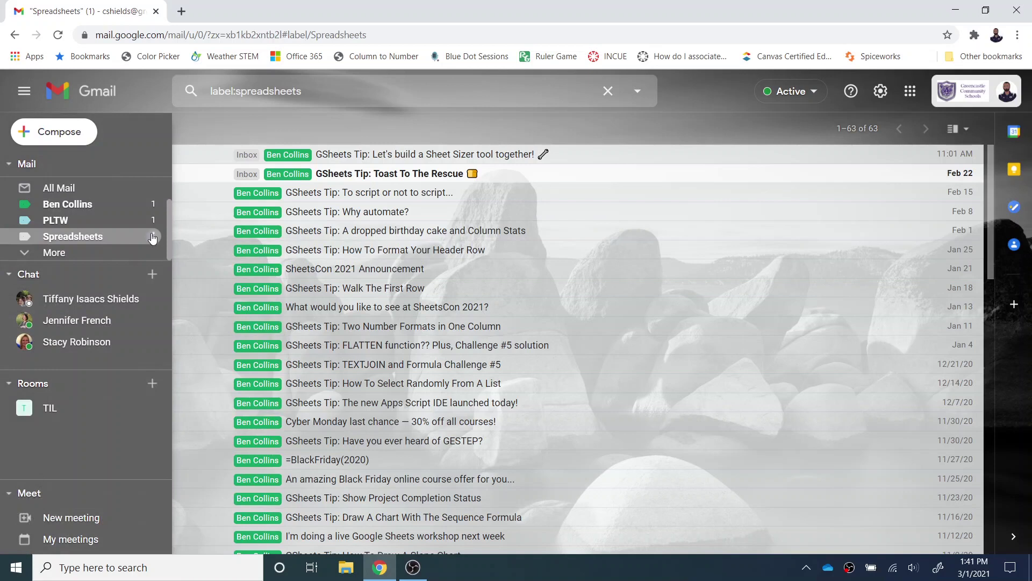
pyautogui.click(153, 236)
pyautogui.click(204, 478)
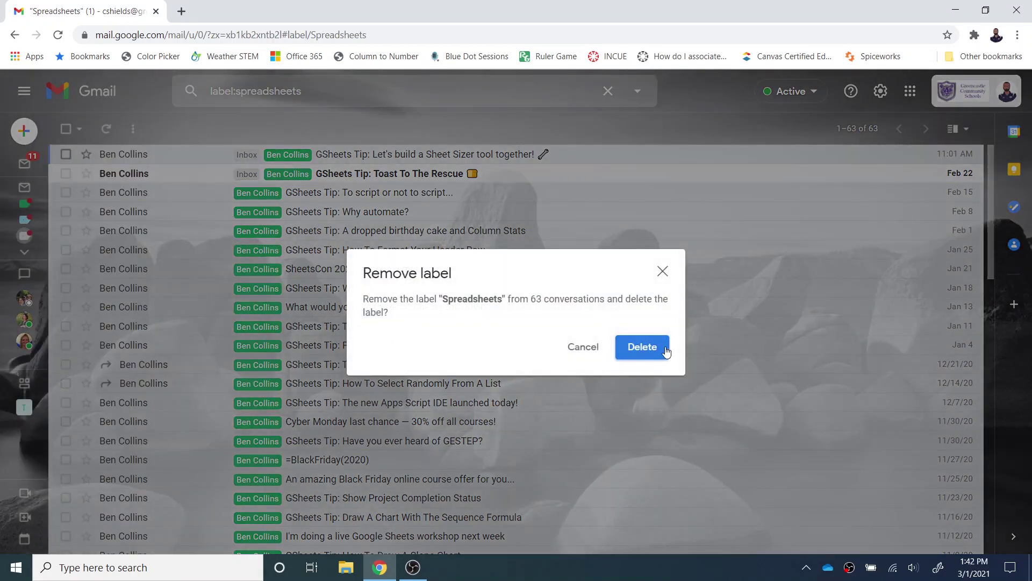
pyautogui.click(651, 350)
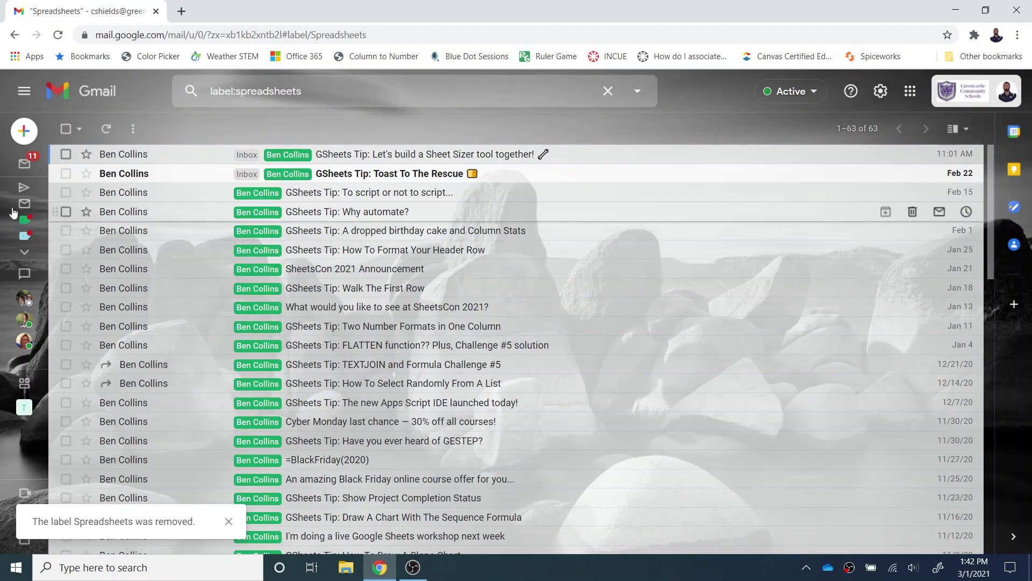
pyautogui.moveTo(13, 212)
pyautogui.scroll(2, 54, 200)
pyautogui.click(59, 185)
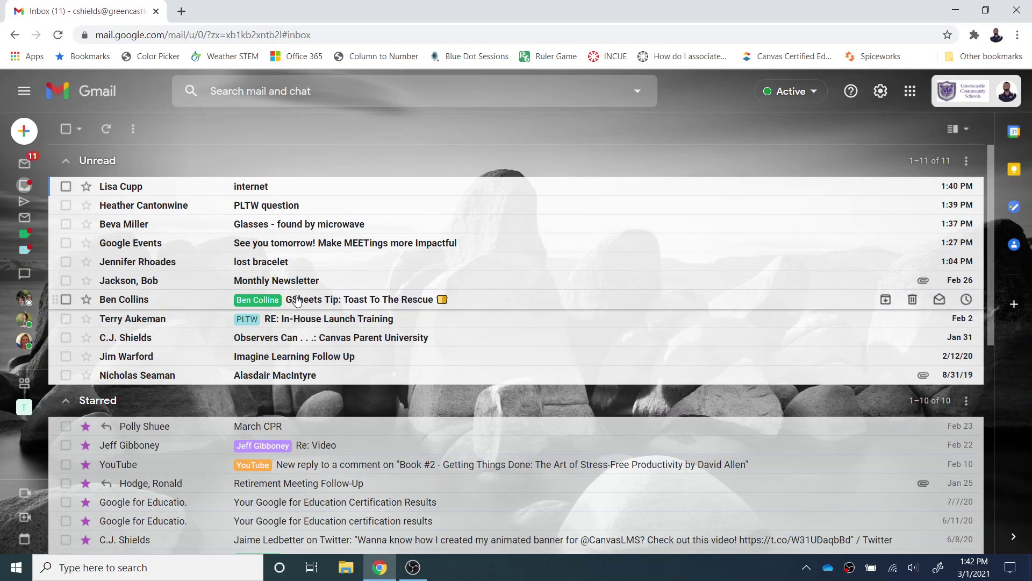
# Search all mail for the GSheets Tip sender's name, listing 84 matching messages.
pyautogui.click(302, 97)
pyautogui.write('Ben Collins')
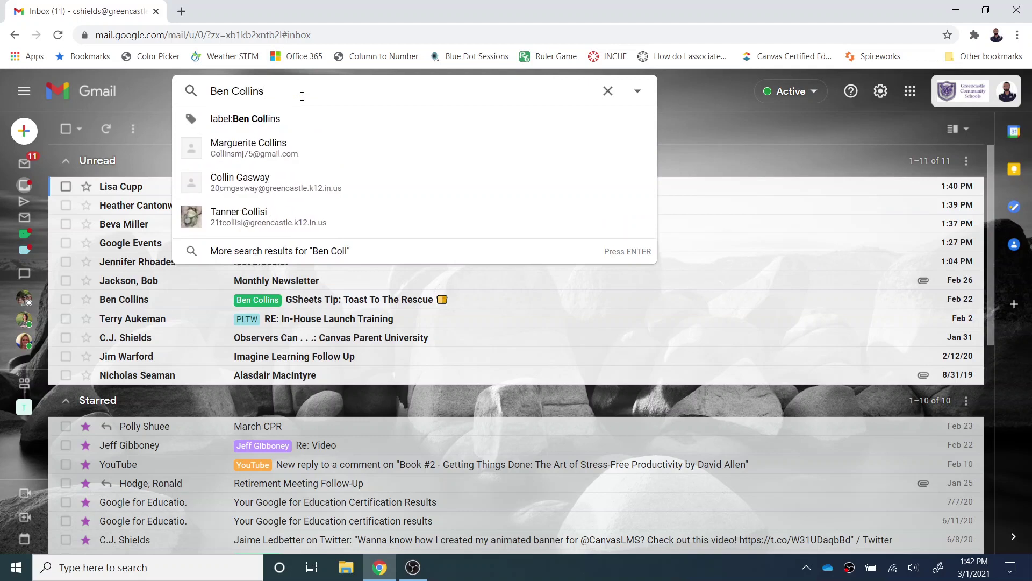
pyautogui.press('Return')
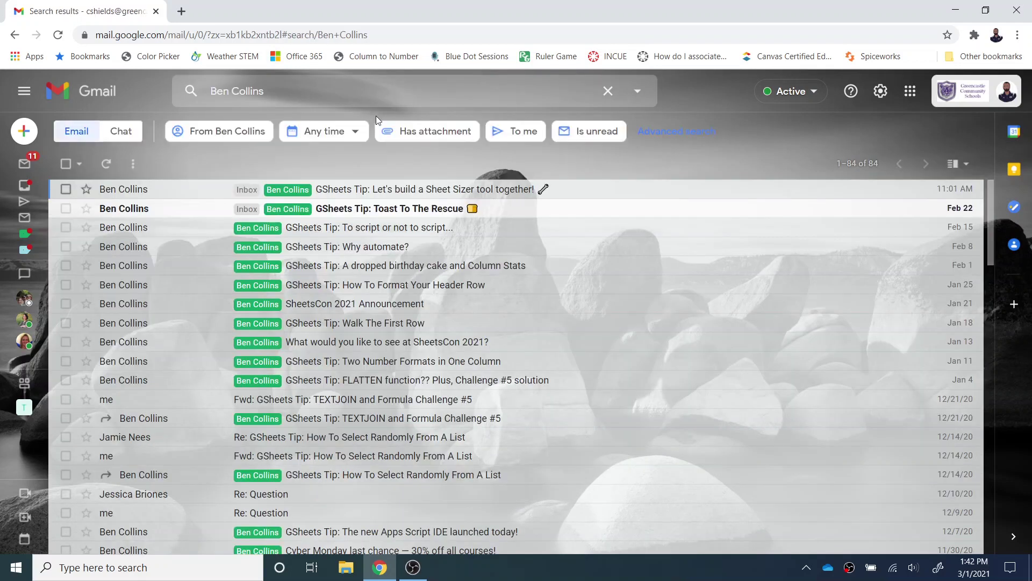
pyautogui.scroll(-1, 401, 361)
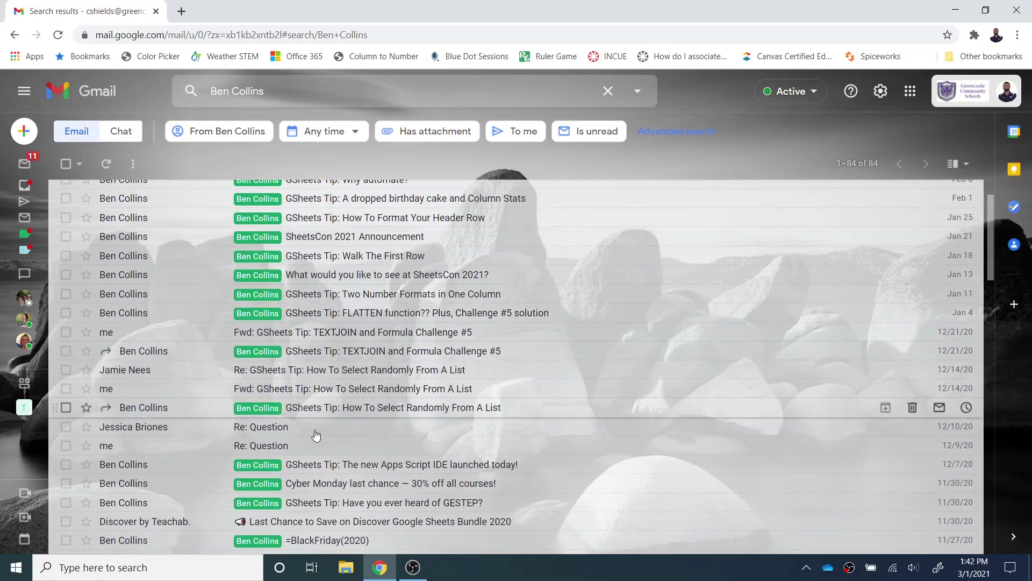
# Scroll through the 84 results and open the advanced search form with the name prefilled.
pyautogui.click(278, 432)
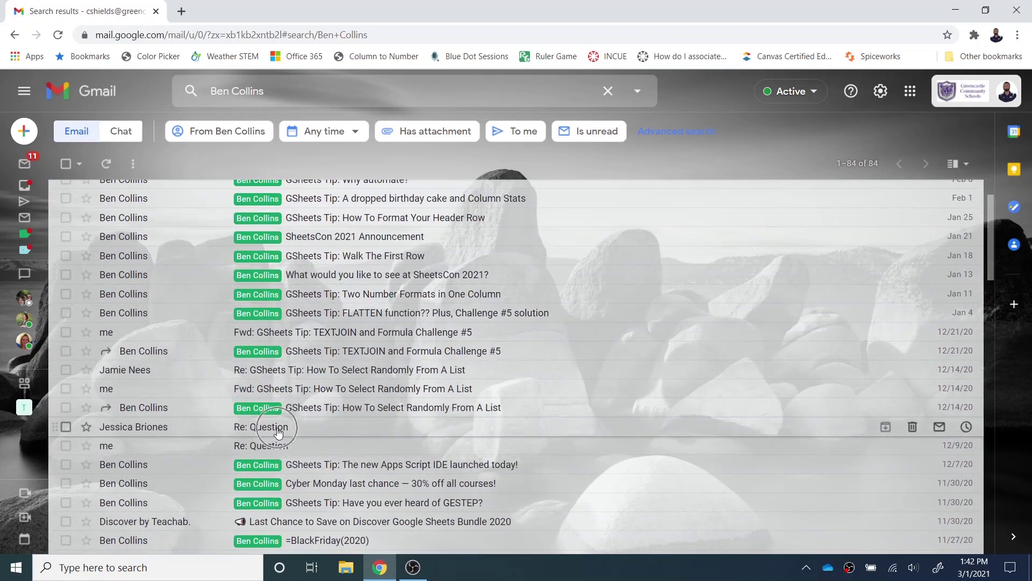
pyautogui.scroll(-3, 290, 430)
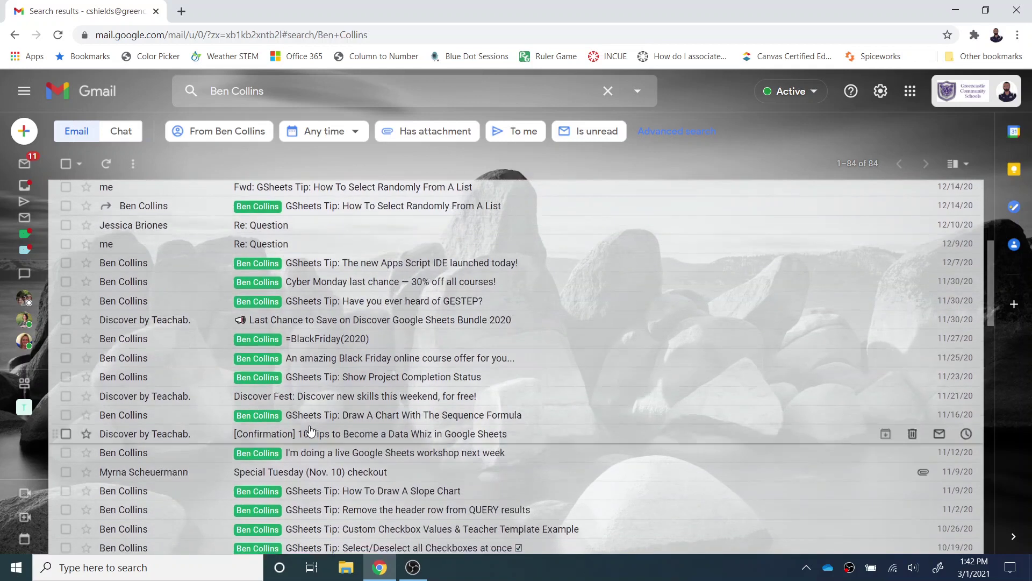
pyautogui.scroll(-1, 310, 428)
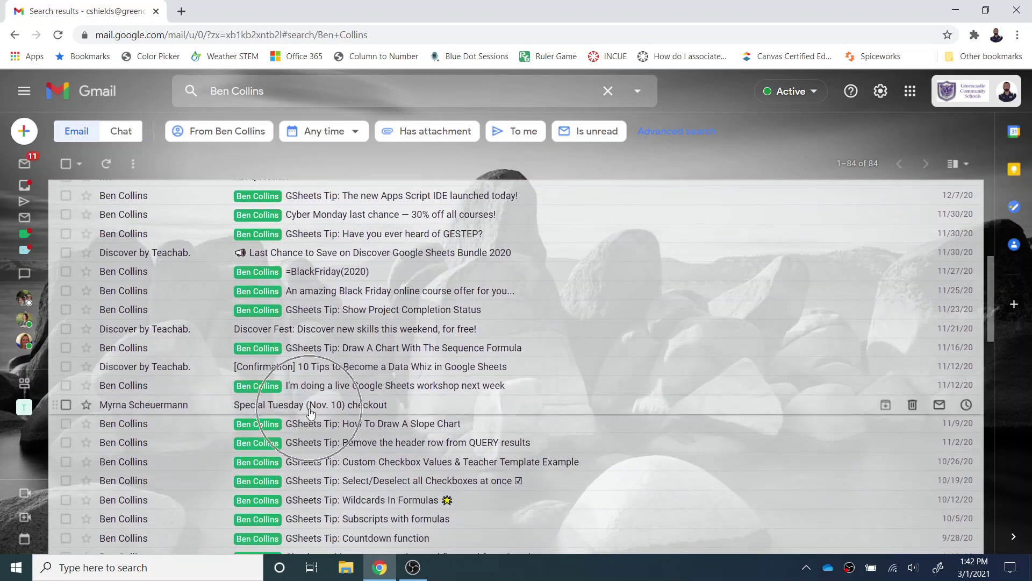
pyautogui.scroll(1, 310, 410)
pyautogui.scroll(5, 310, 407)
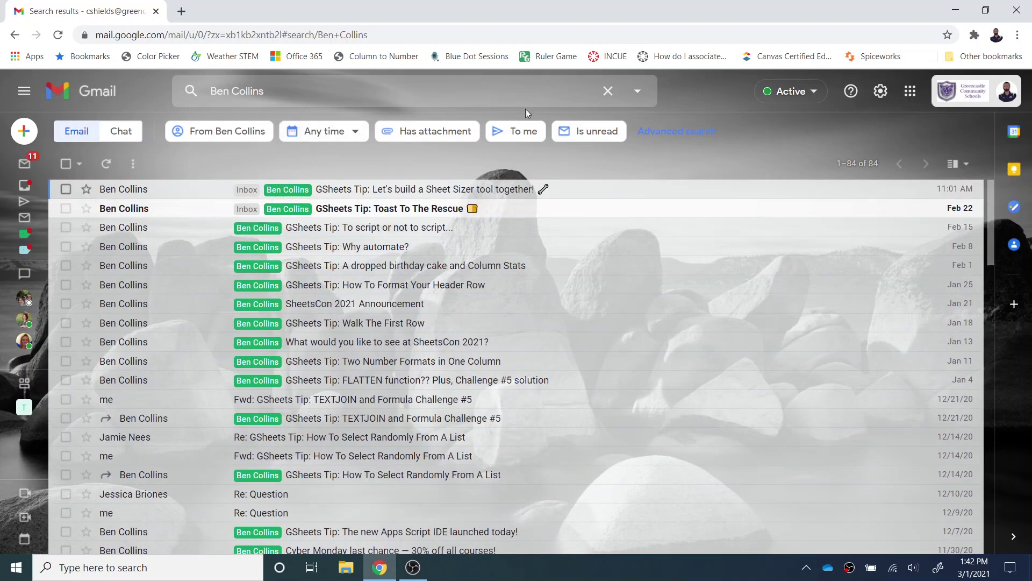
pyautogui.click(638, 91)
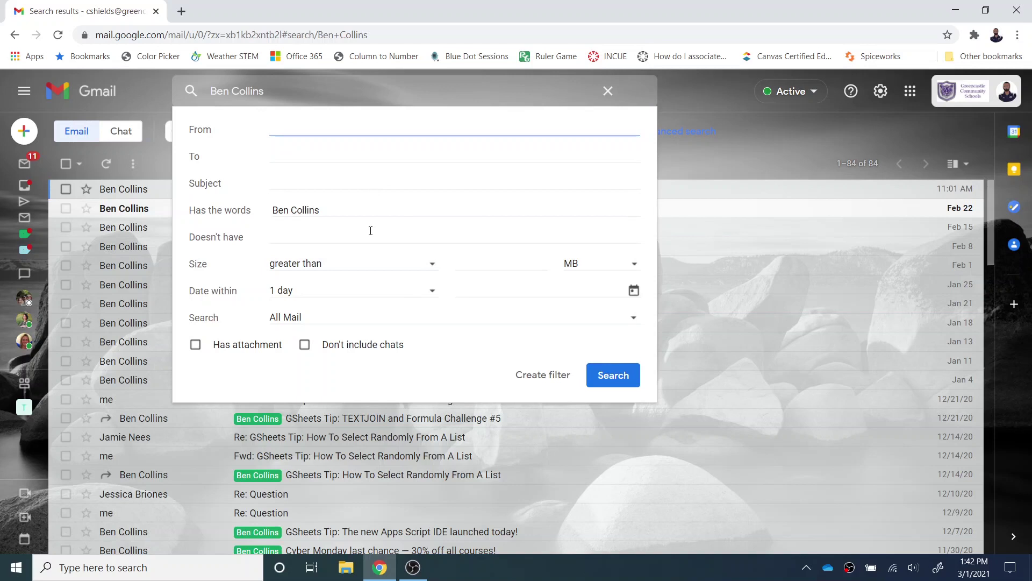
# Keep 1 day as the Date within range, clear the sender search, and return to the Inbox.
pyautogui.click(432, 293)
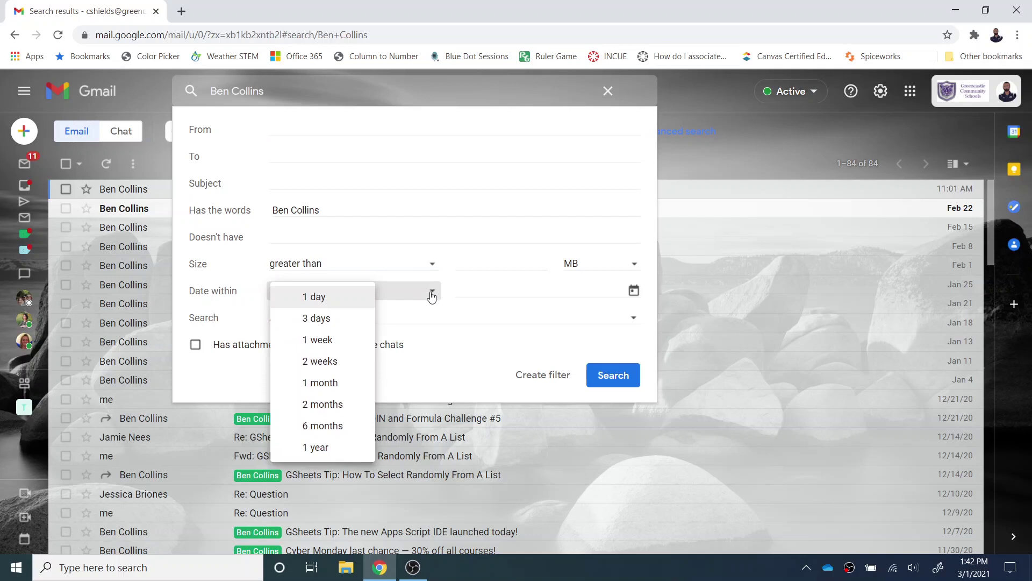
pyautogui.click(473, 392)
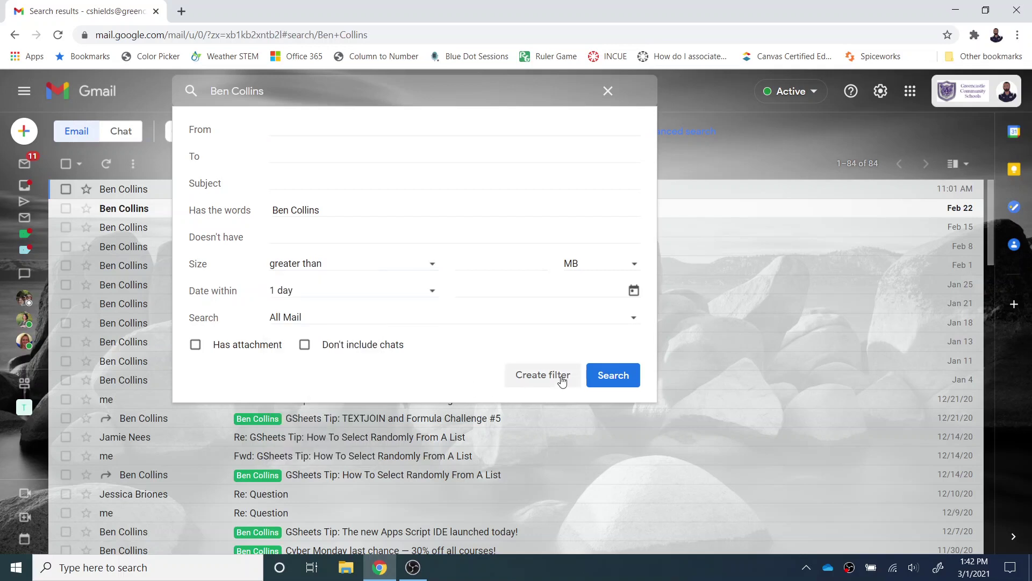
pyautogui.click(610, 92)
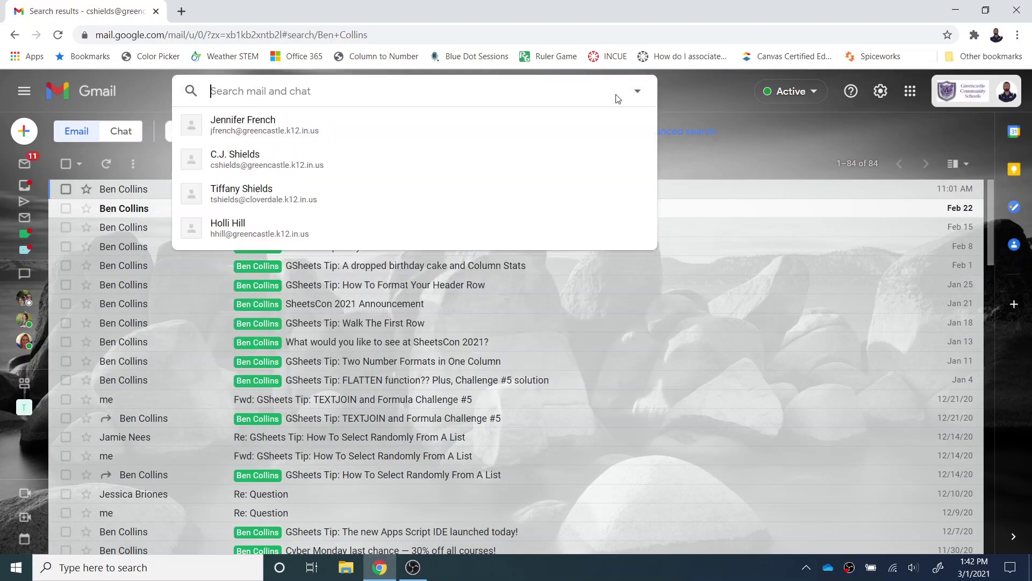
pyautogui.click(712, 111)
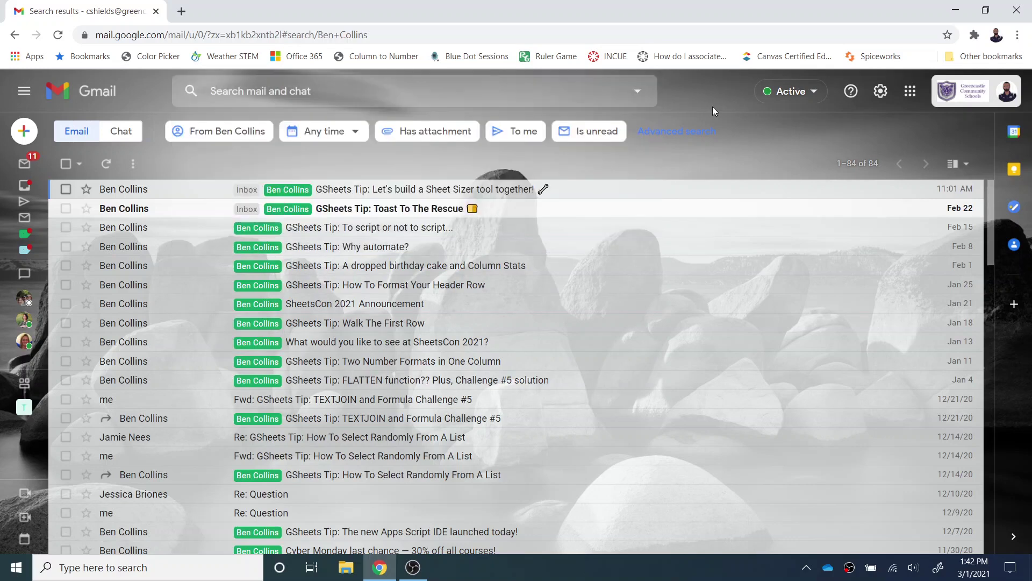
pyautogui.moveTo(33, 159)
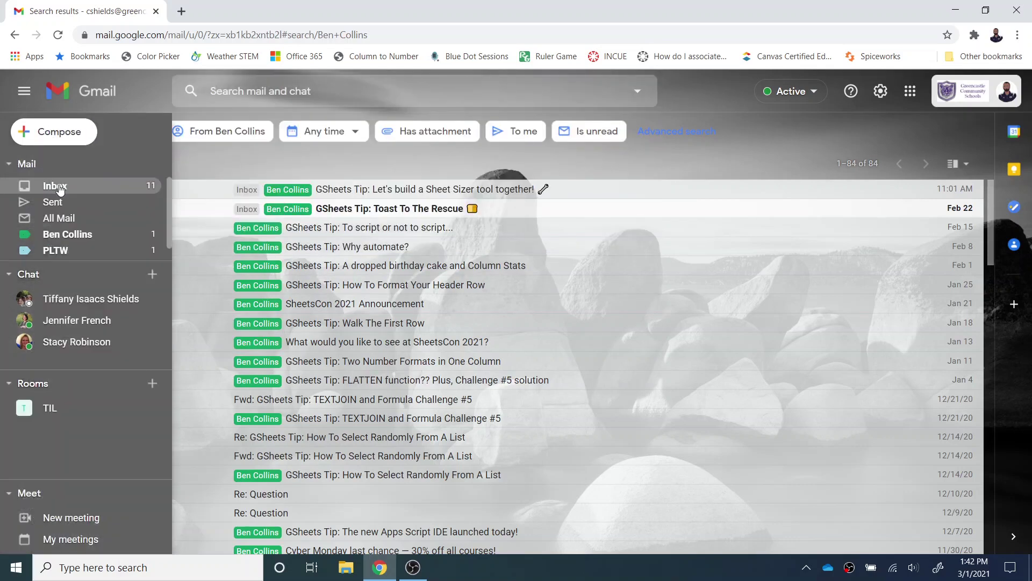
pyautogui.click(60, 189)
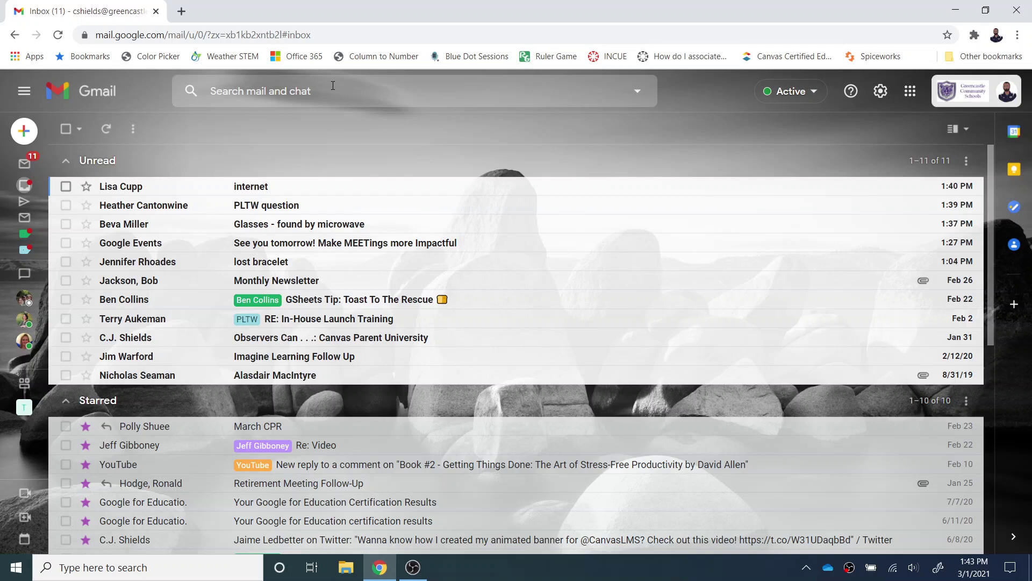
# Open the 'GSheets Tip: Toast To The Rescue' email.
pyautogui.scroll(-3, 344, 307)
pyautogui.scroll(3, 344, 307)
pyautogui.click(343, 302)
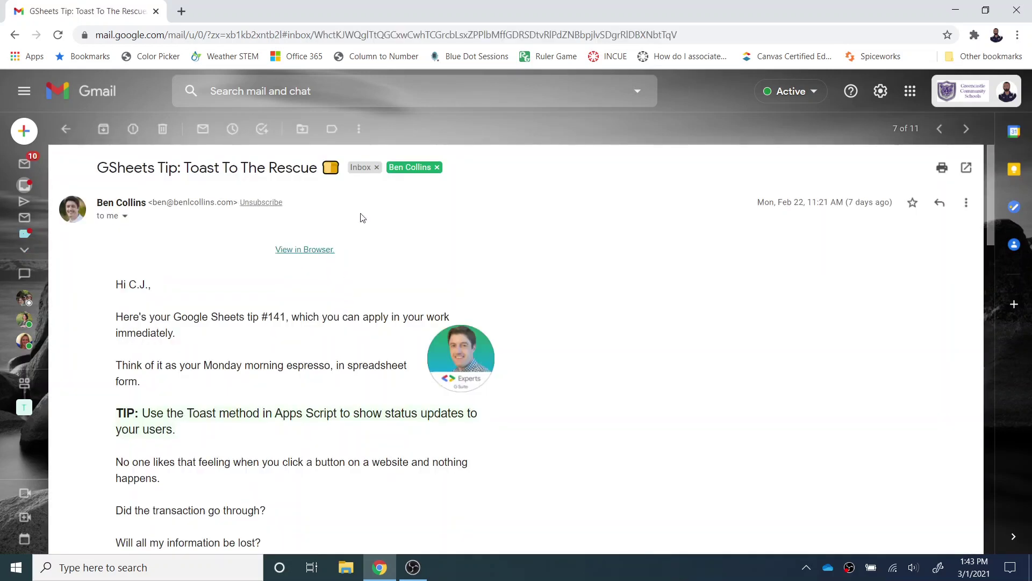
# Translate the email into Spanish, then switch back to the original English text.
pyautogui.click(965, 204)
pyautogui.click(911, 419)
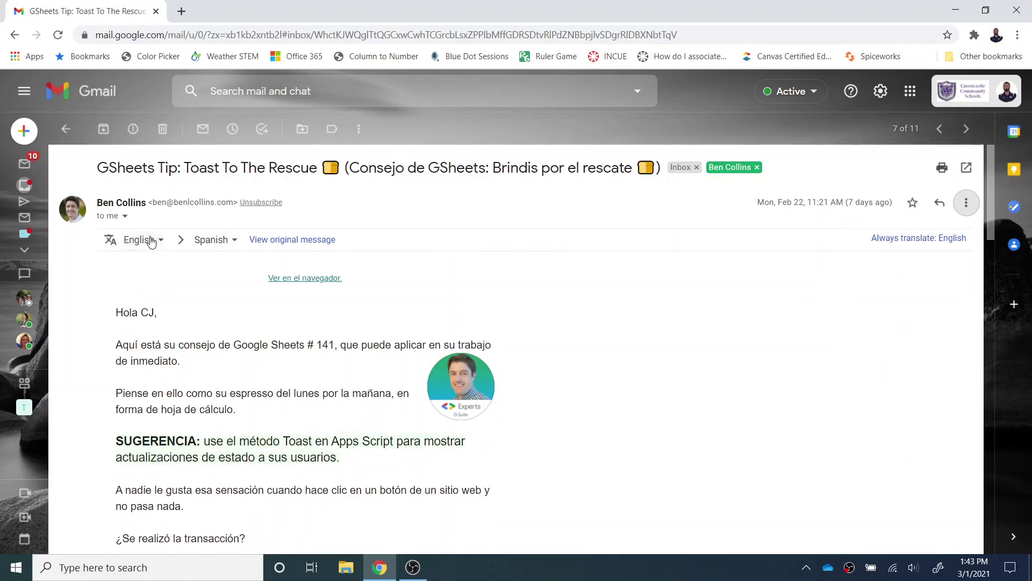
pyautogui.click(237, 246)
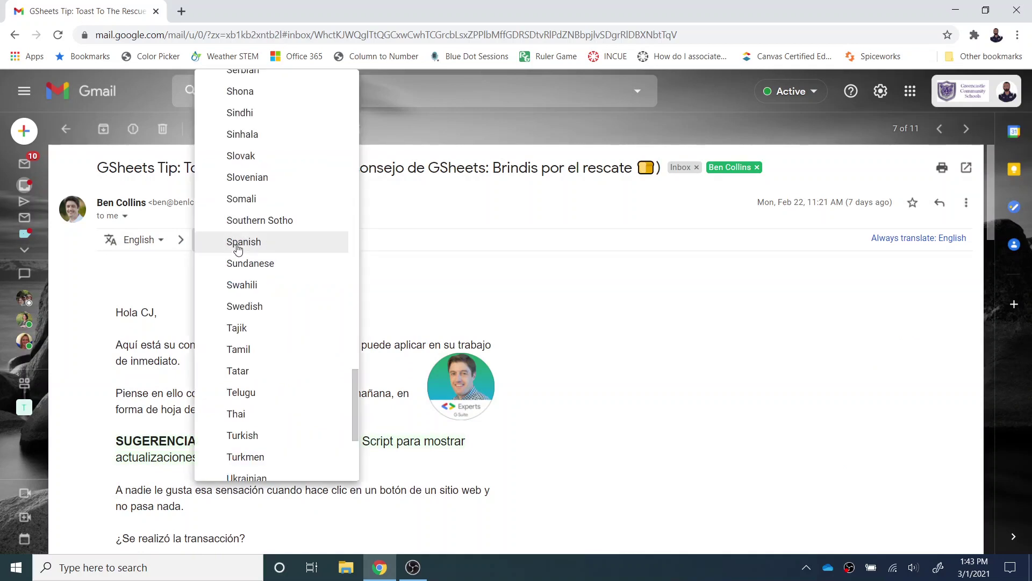
pyautogui.click(238, 247)
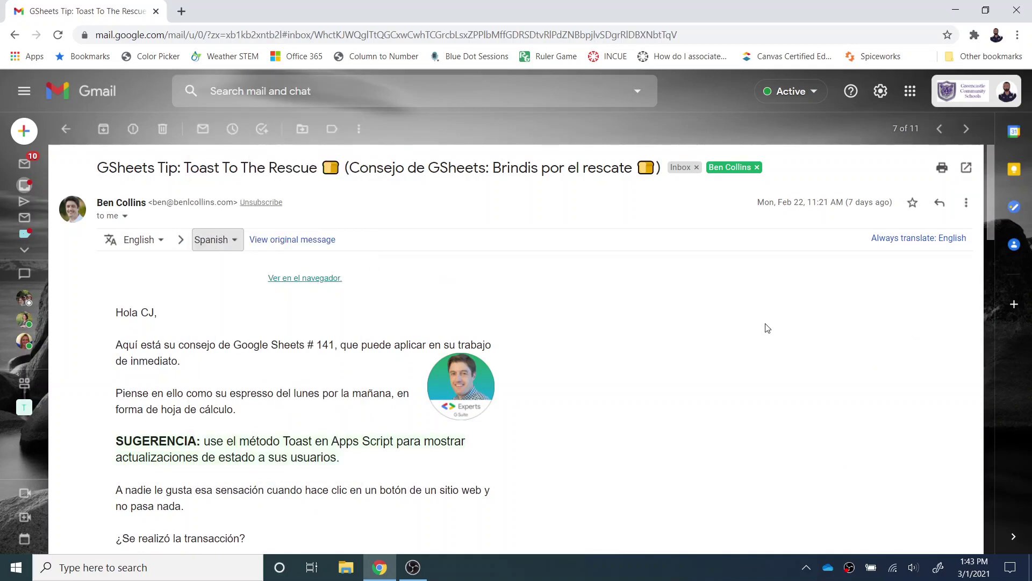
pyautogui.scroll(-2, 768, 328)
pyautogui.click(937, 243)
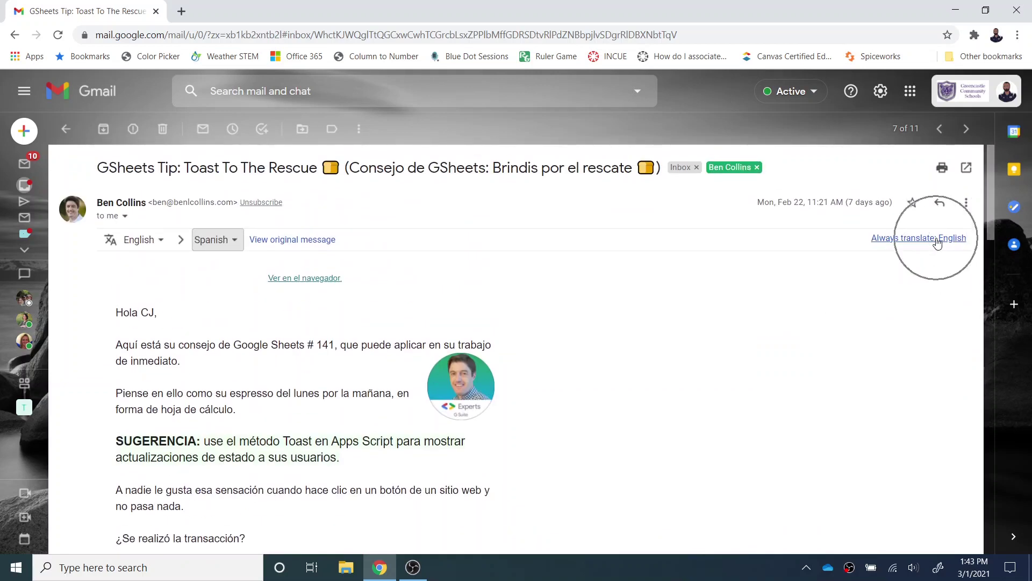
pyautogui.click(326, 240)
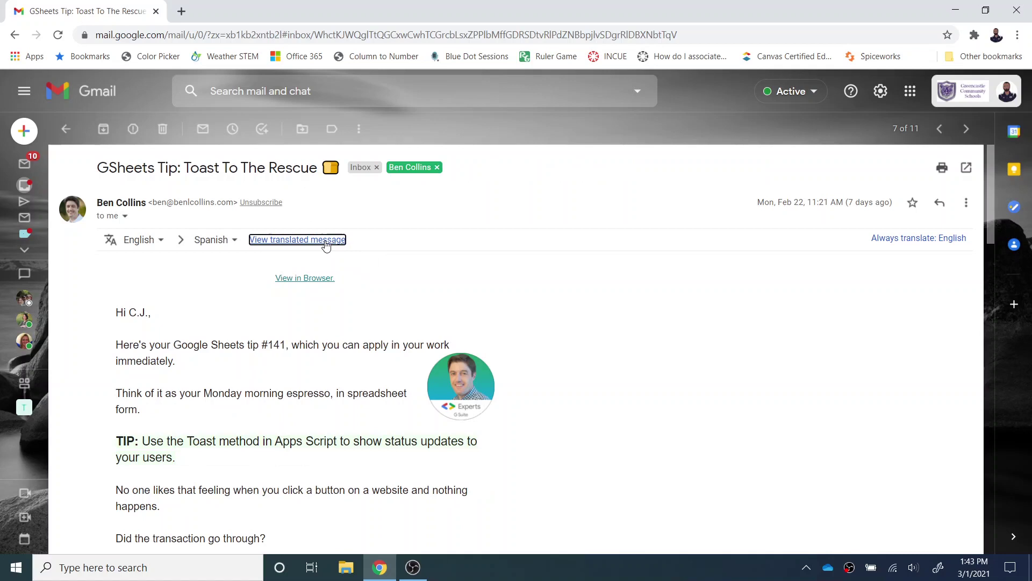
# Reopen the Toast To The Rescue email and hide its translation options.
pyautogui.click(66, 129)
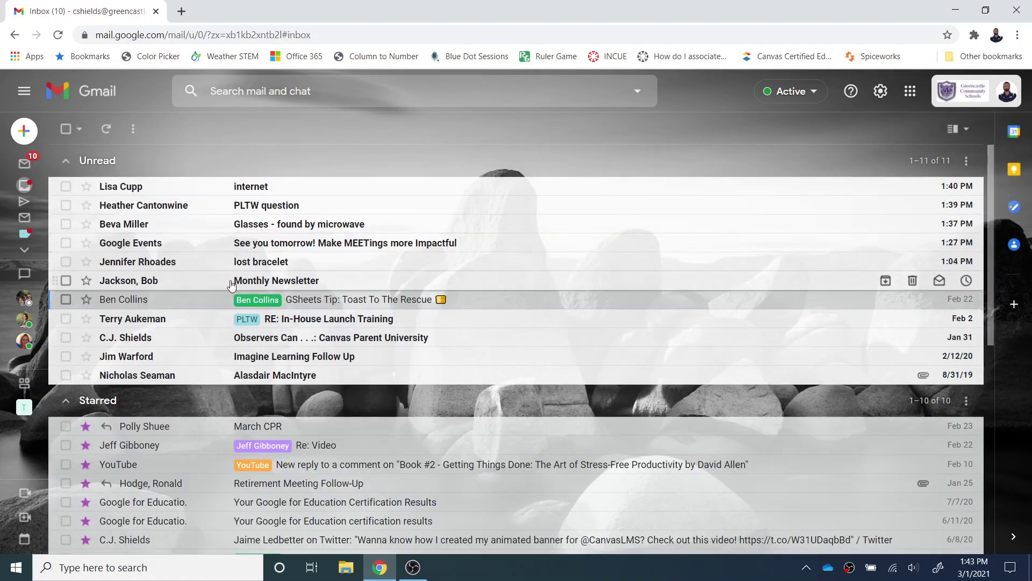
pyautogui.click(299, 300)
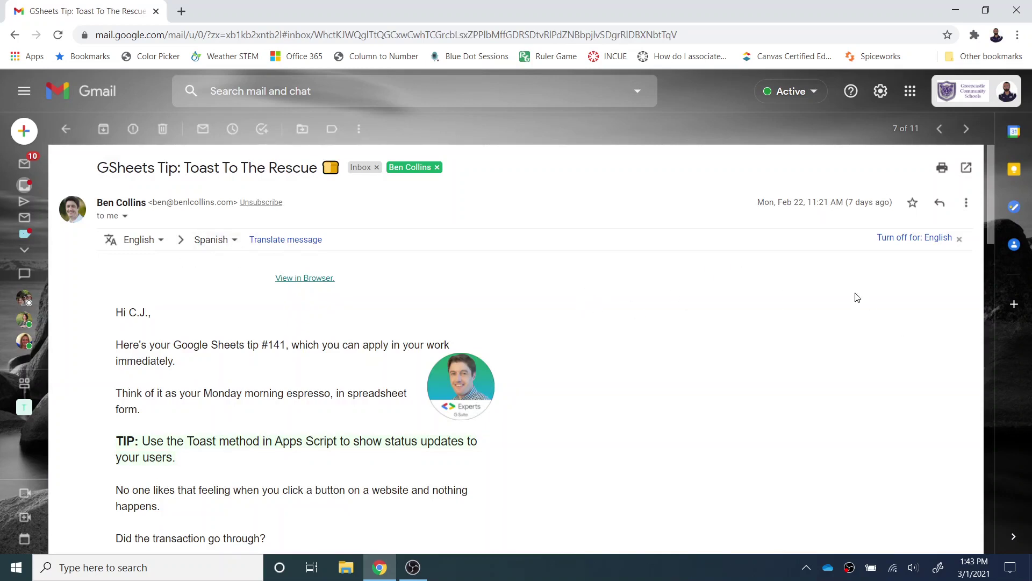
pyautogui.click(959, 240)
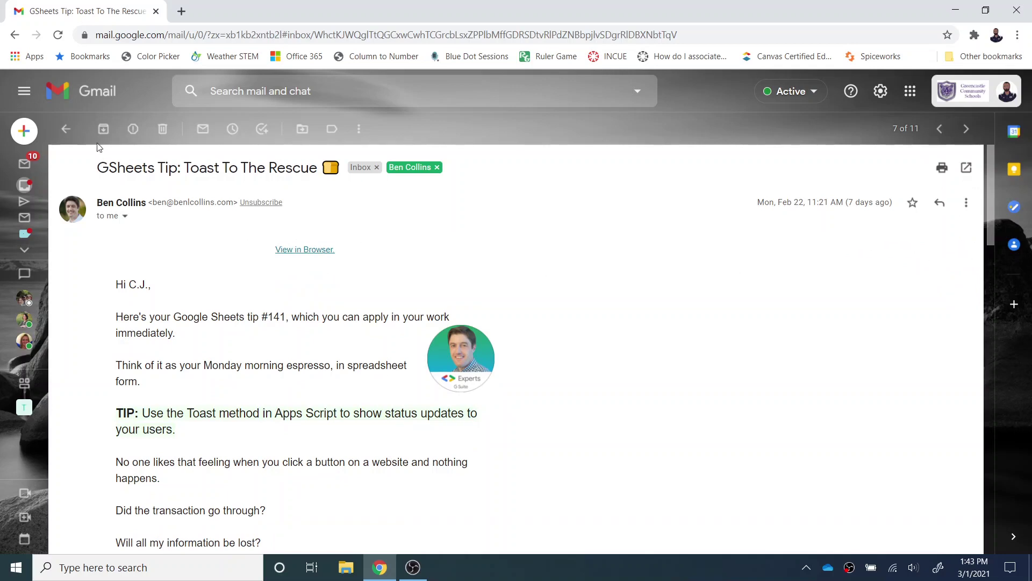
pyautogui.click(54, 186)
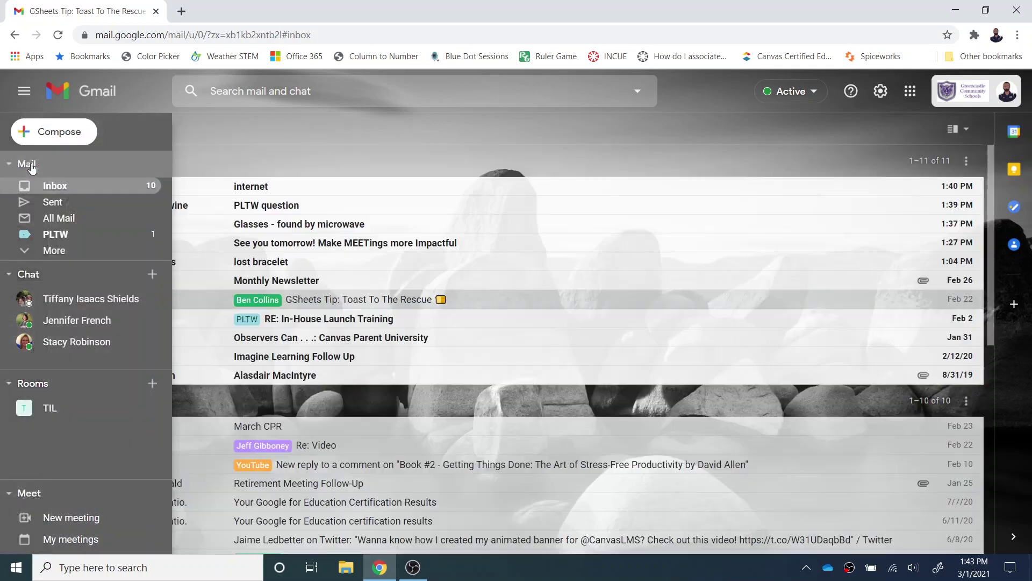
pyautogui.click(322, 302)
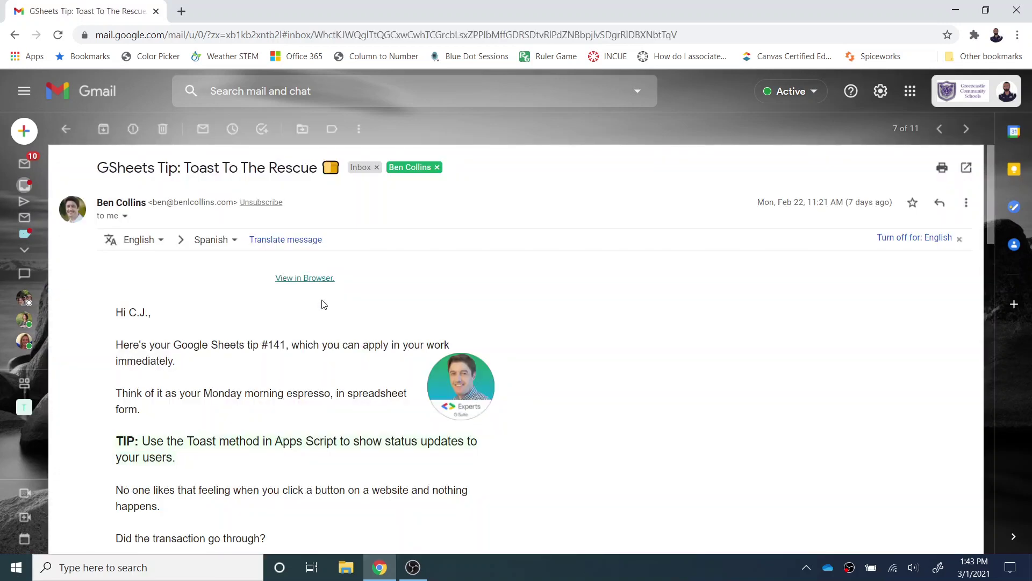
pyautogui.click(959, 240)
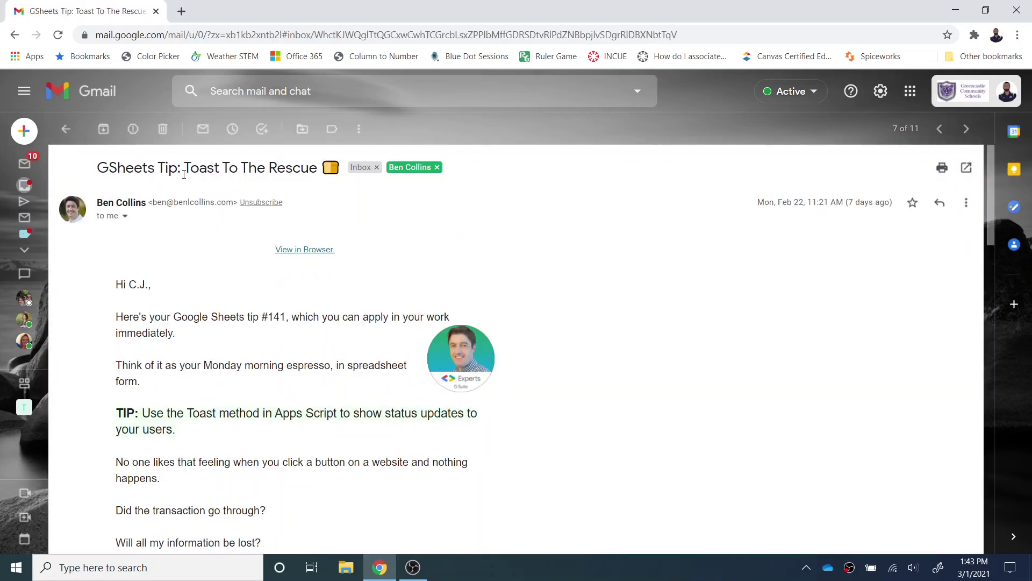
# Turn off translation for English messages and return to the inbox.
pyautogui.click(66, 129)
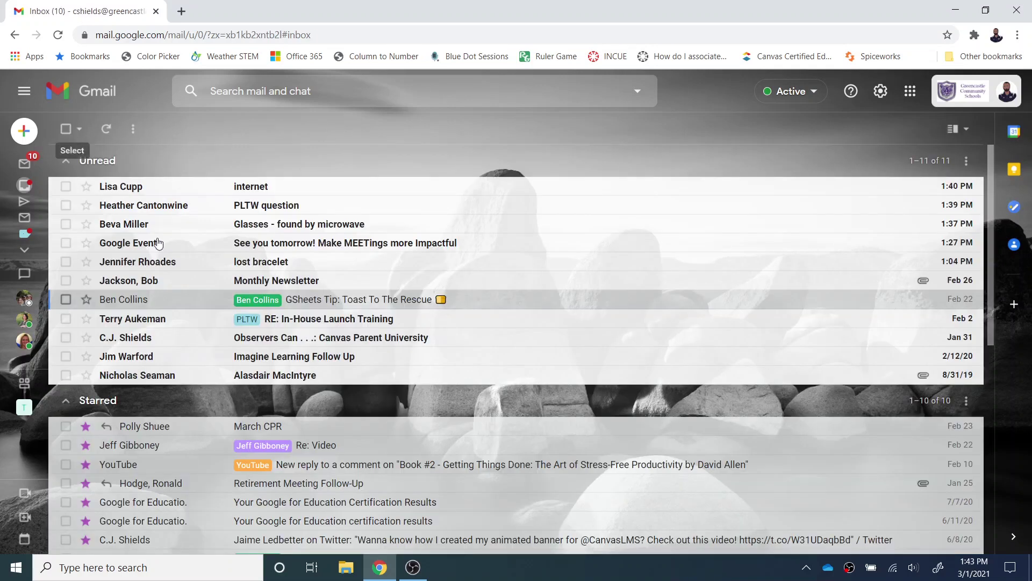
pyautogui.click(304, 311)
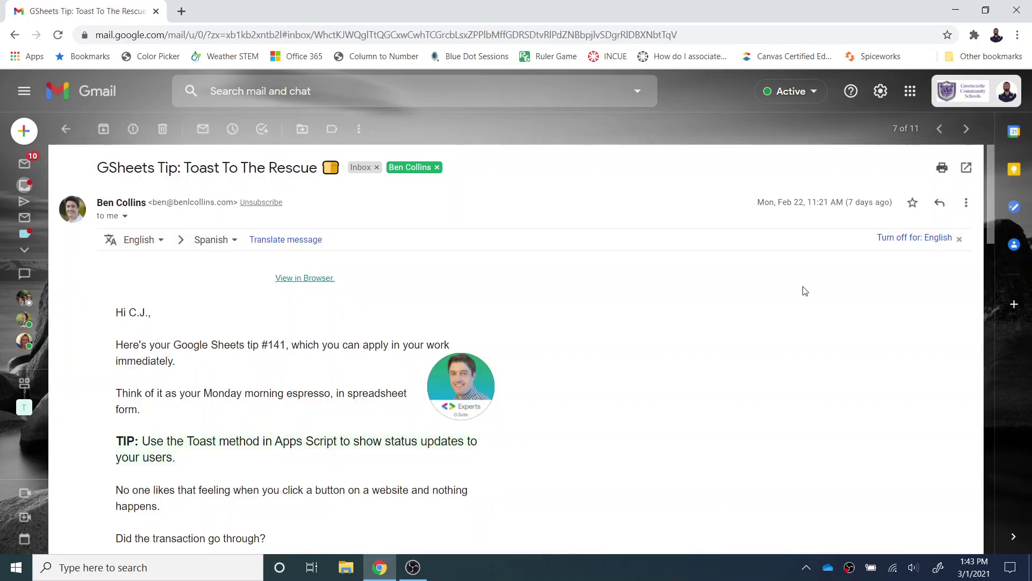
pyautogui.click(908, 241)
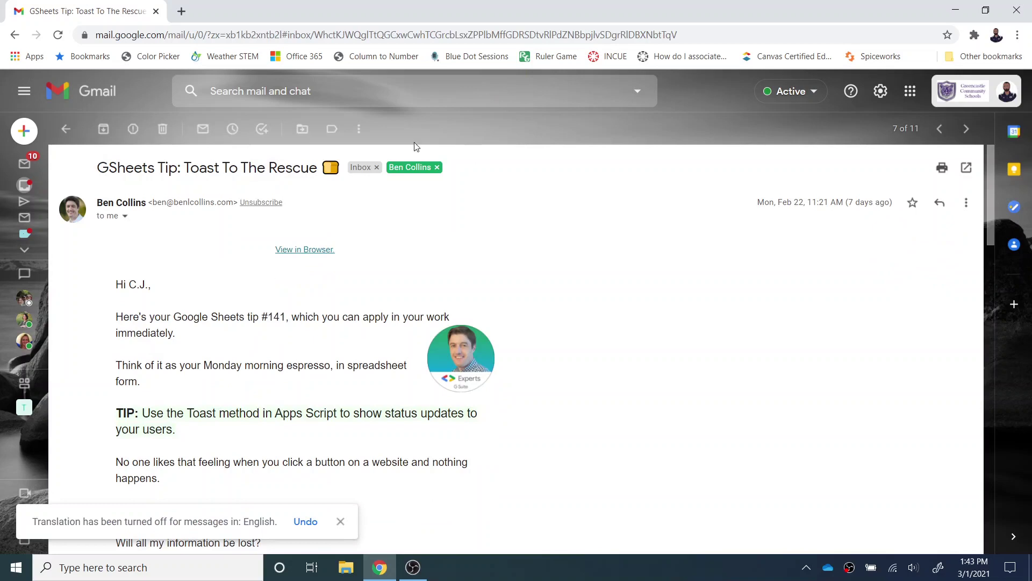
pyautogui.click(66, 129)
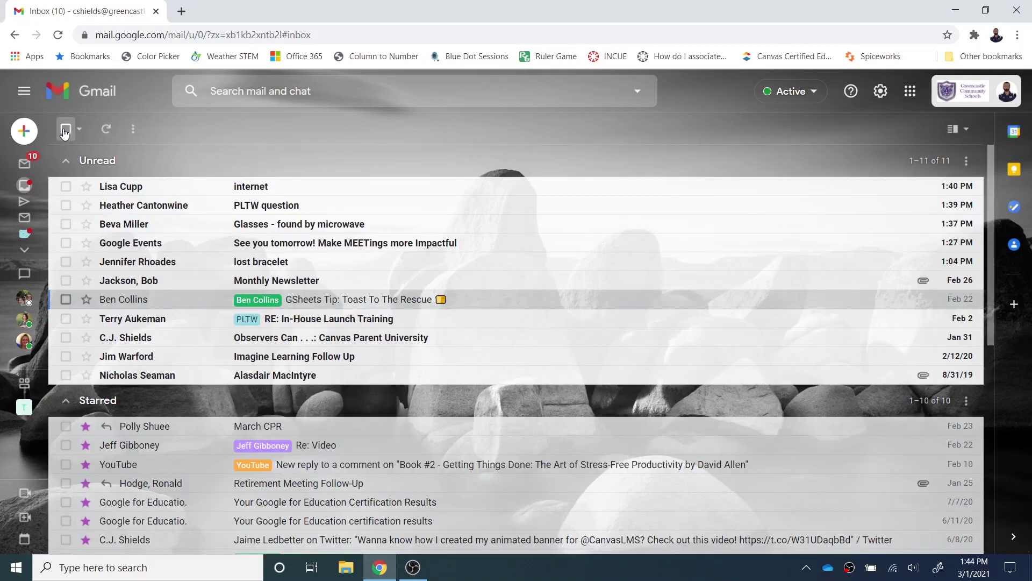
pyautogui.click(291, 300)
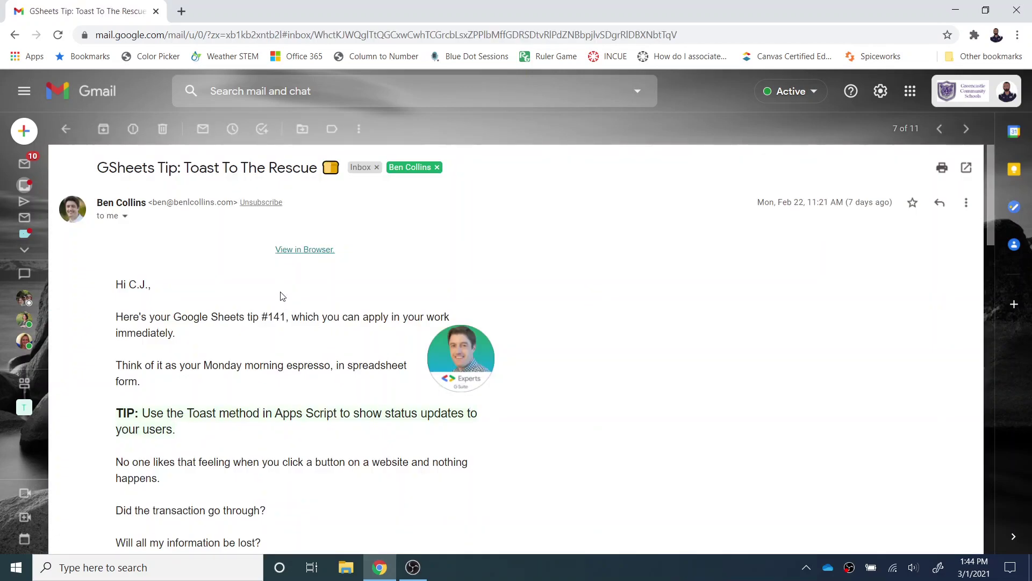
pyautogui.click(66, 129)
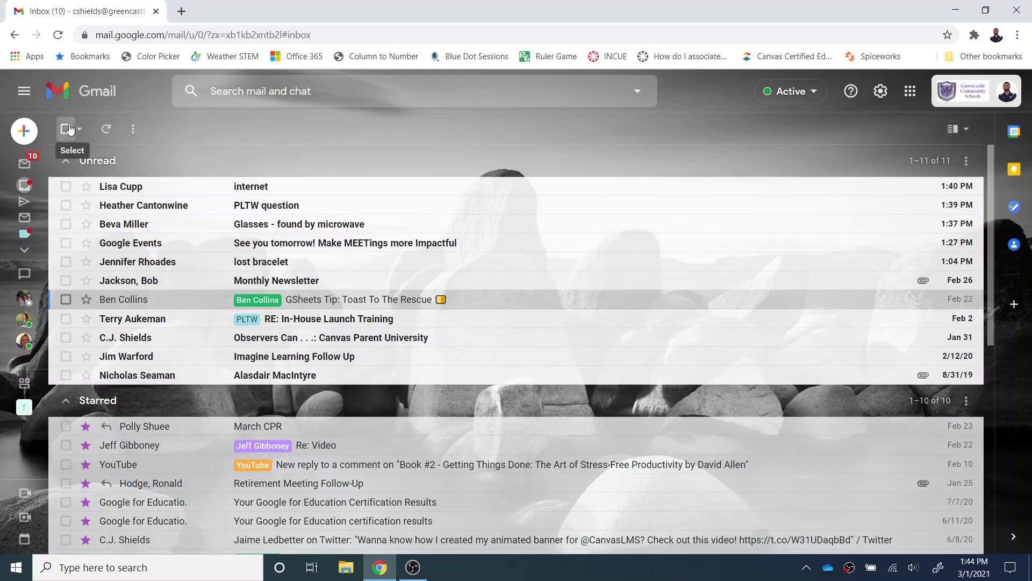